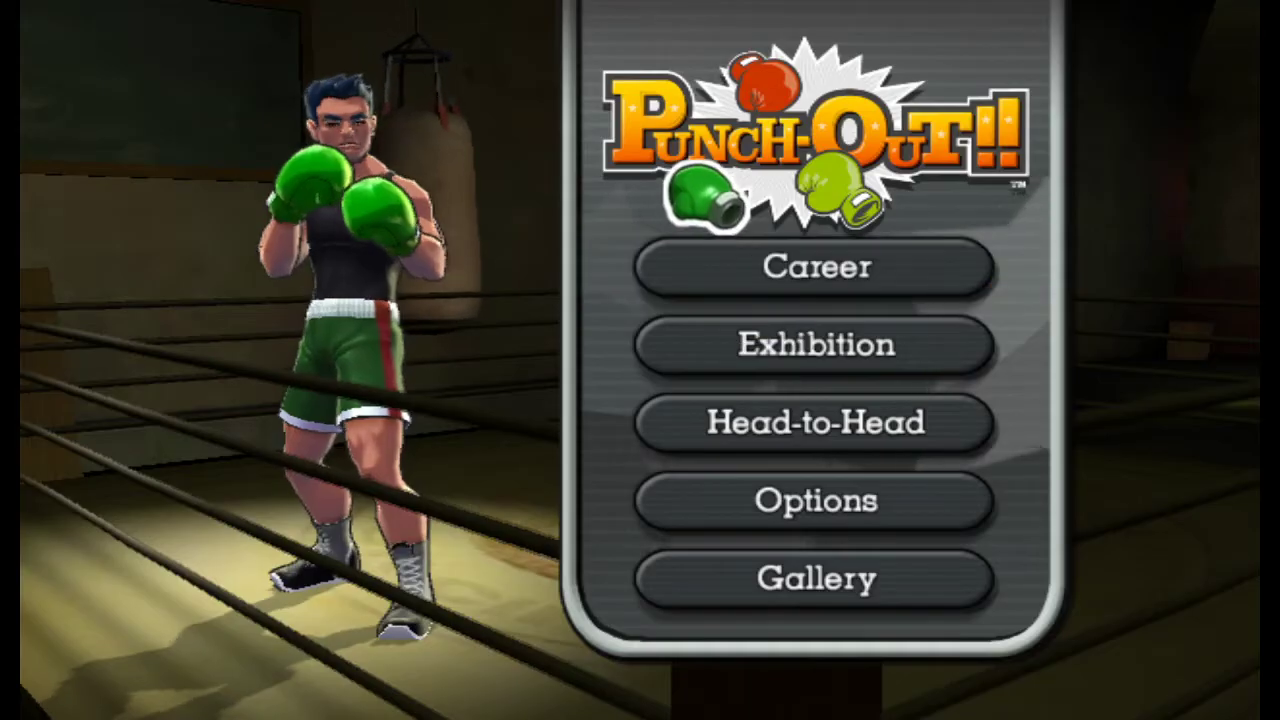
Step: Play an exhibition fight against Glass Joe and quit from the results to the opponent selection
click(762, 390)
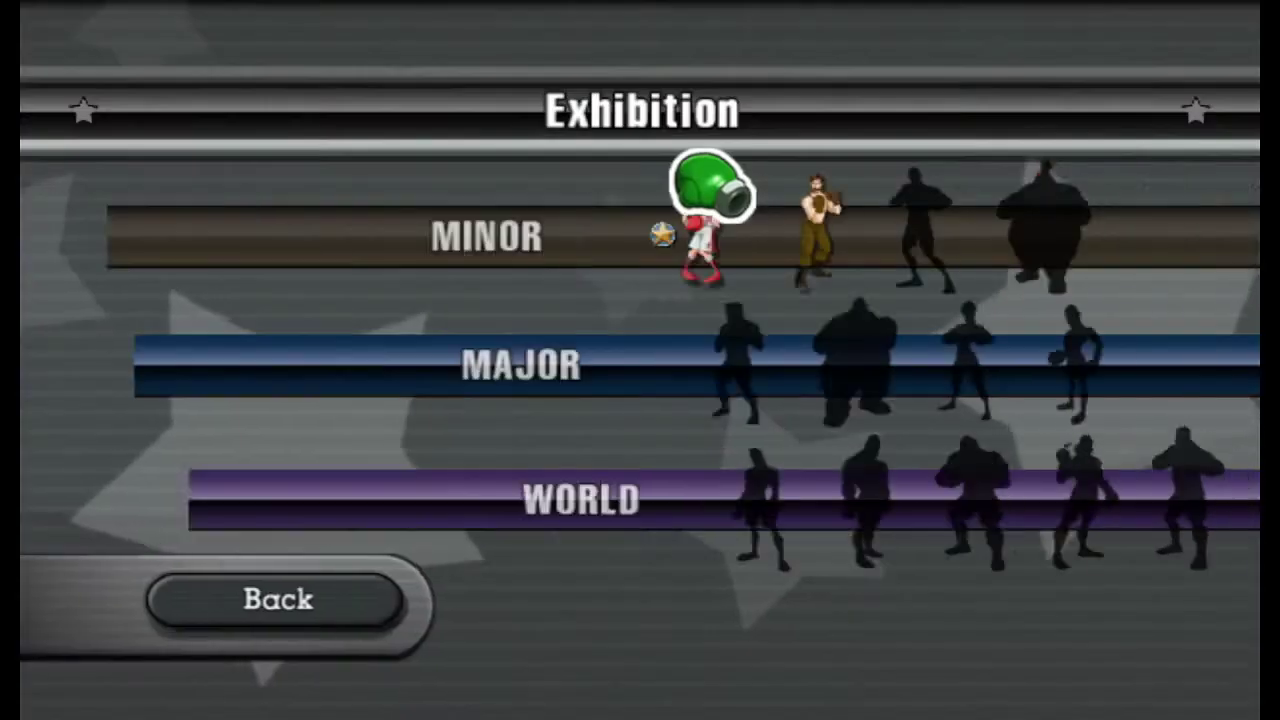
click(583, 265)
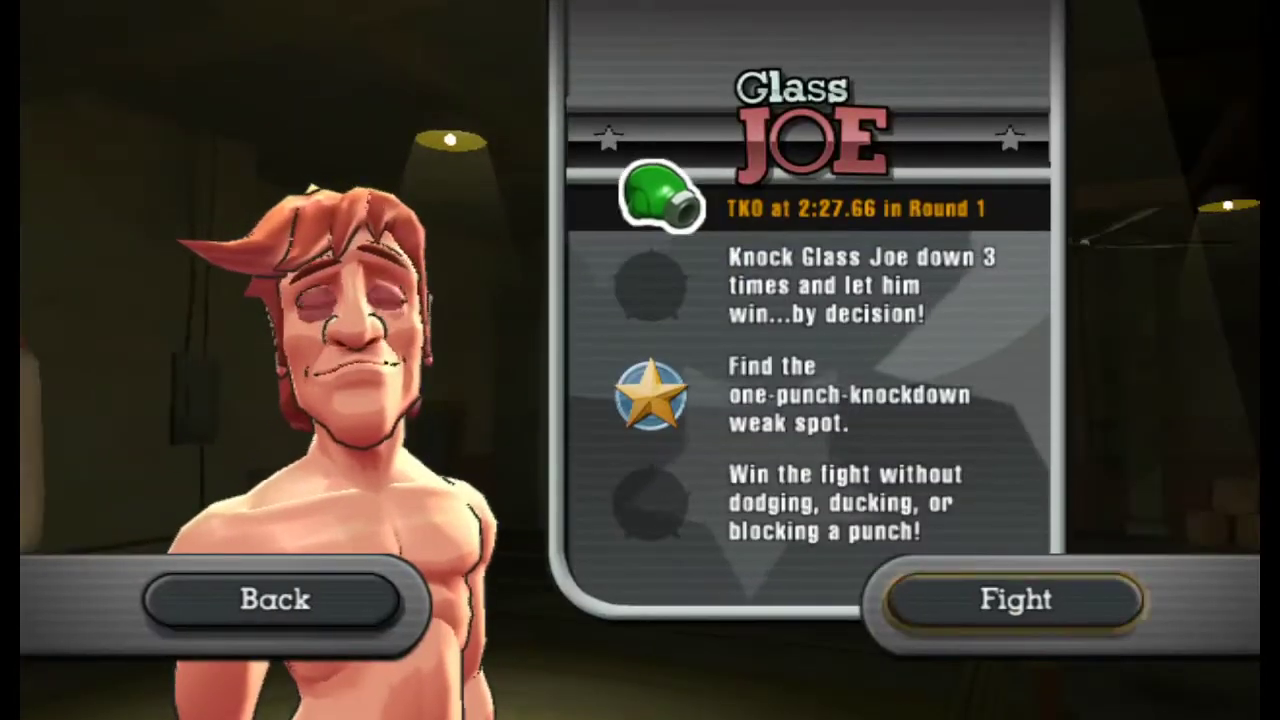
click(966, 600)
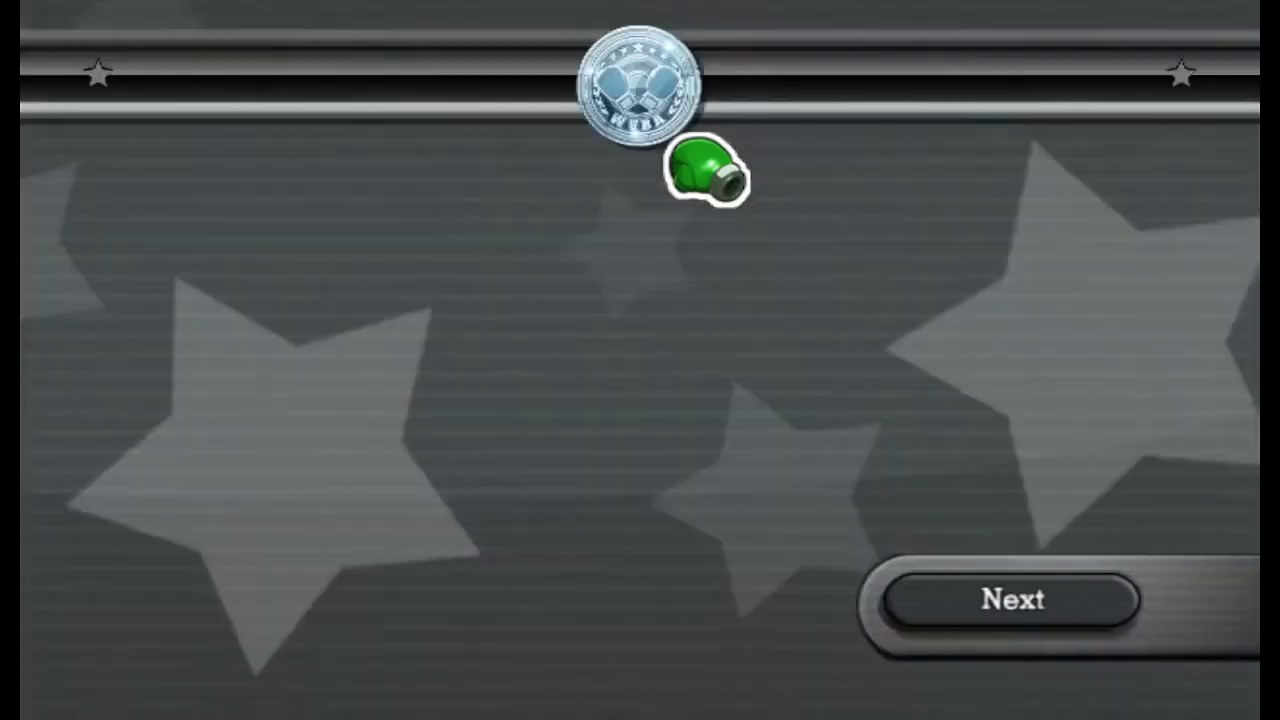
click(934, 590)
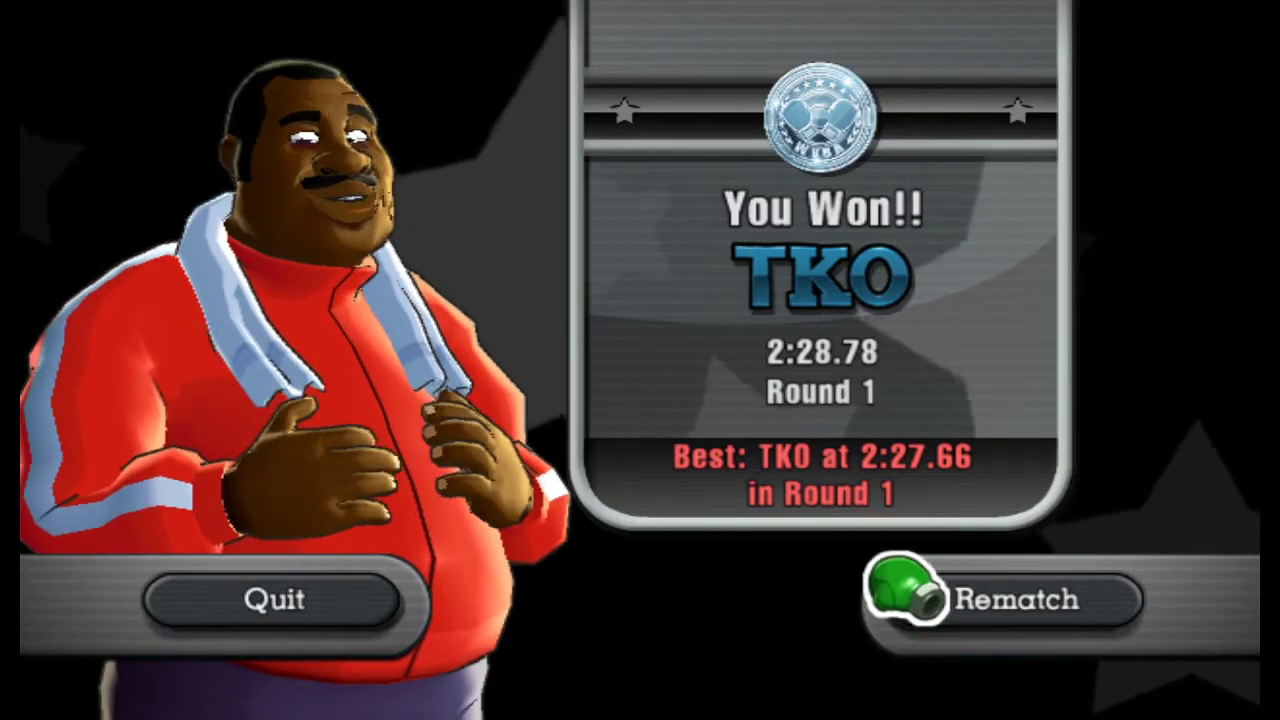
click(376, 604)
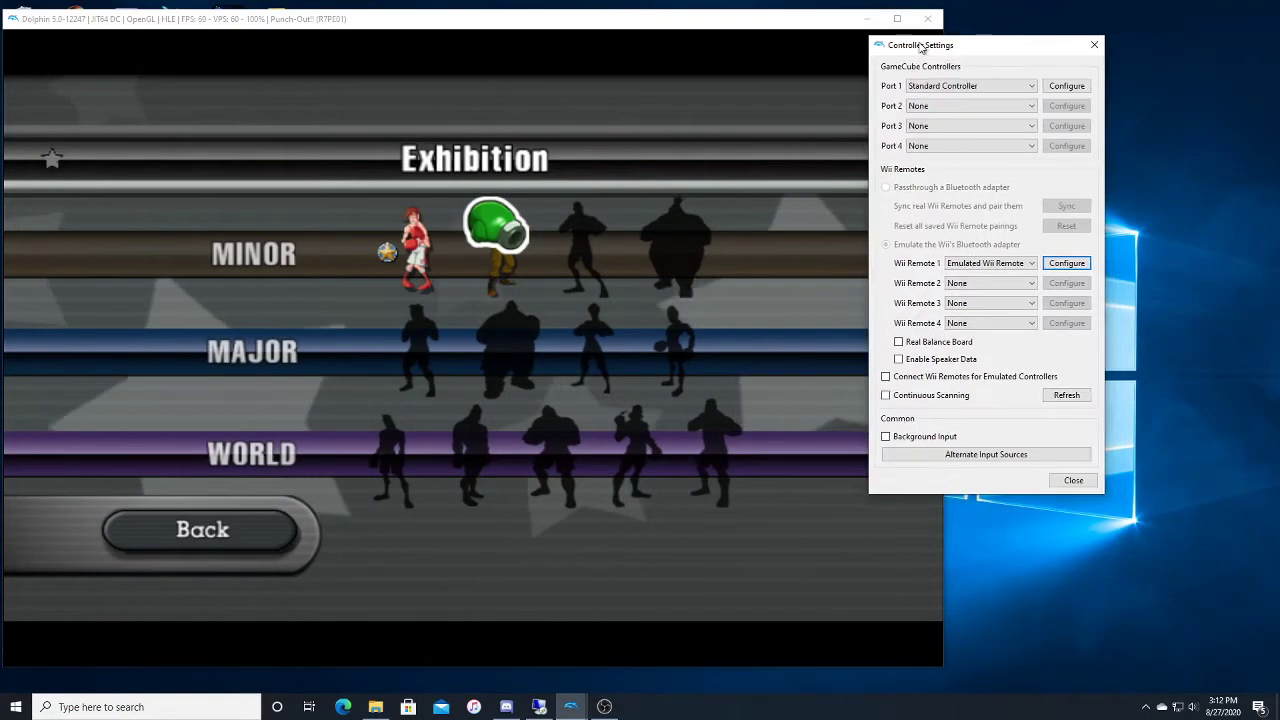
Step: Move Dolphin's main window out of the way and place the Controller Settings window over the game's edge
drag(930, 52, 964, 57)
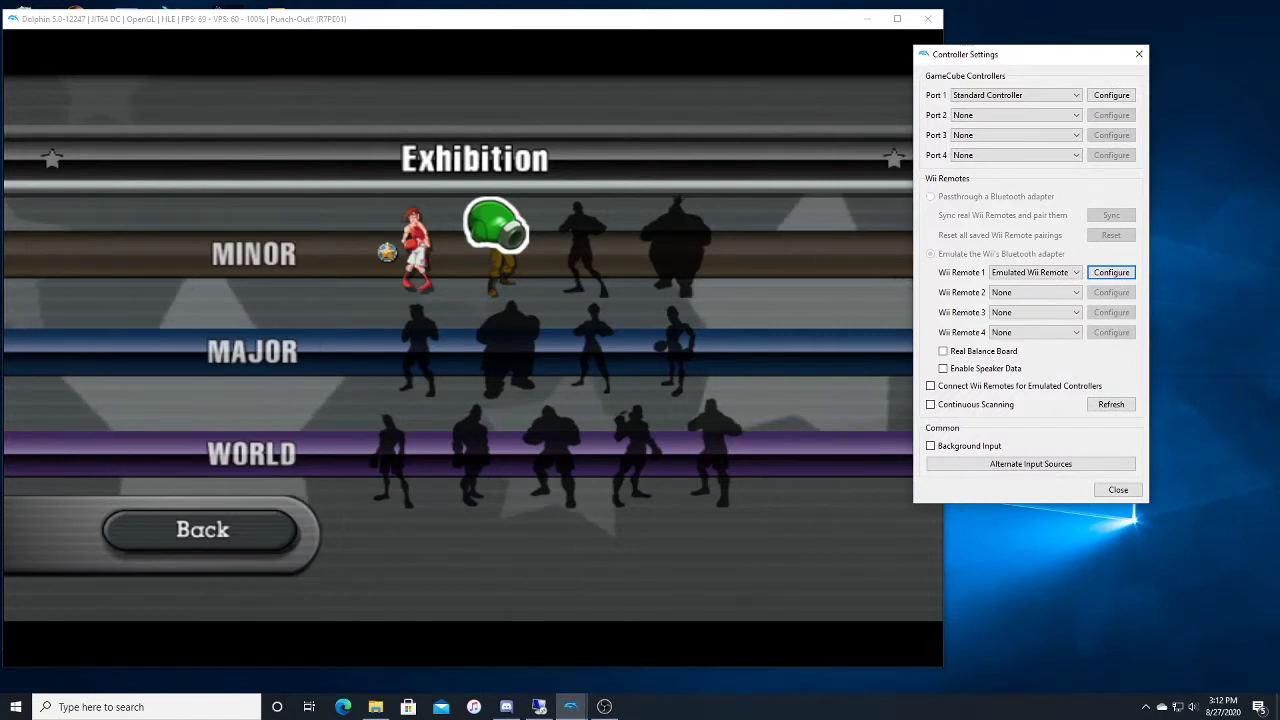
drag(315, 29, 335, 108)
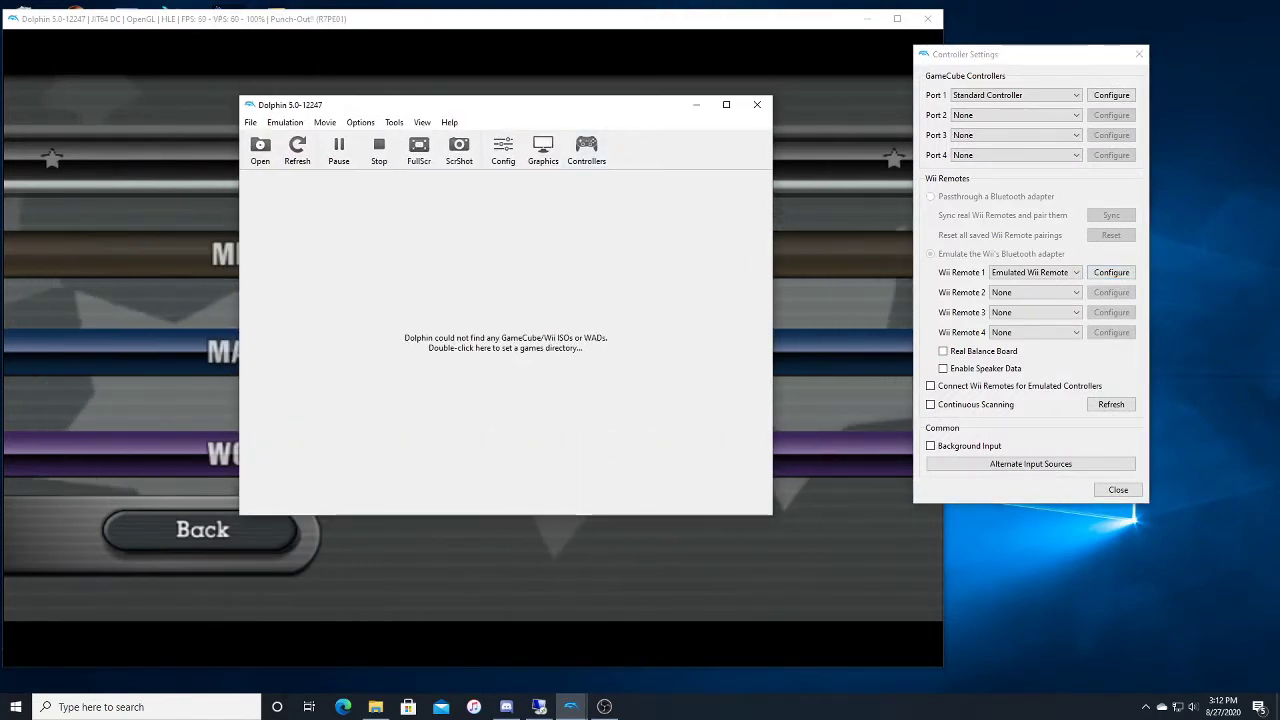
drag(556, 107, 1279, 135)
drag(996, 56, 817, 121)
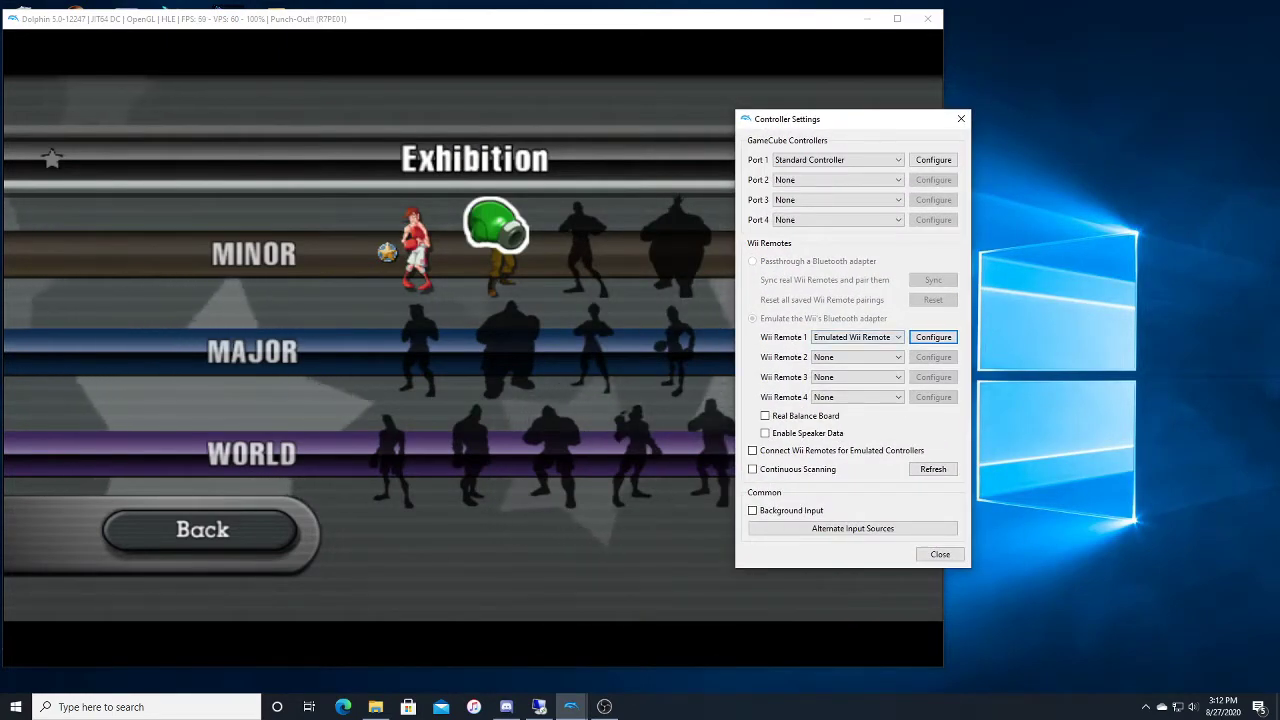
Step: Open the configuration of emulated Wii Remote 1 and load the PS4 Punchout profile
click(933, 337)
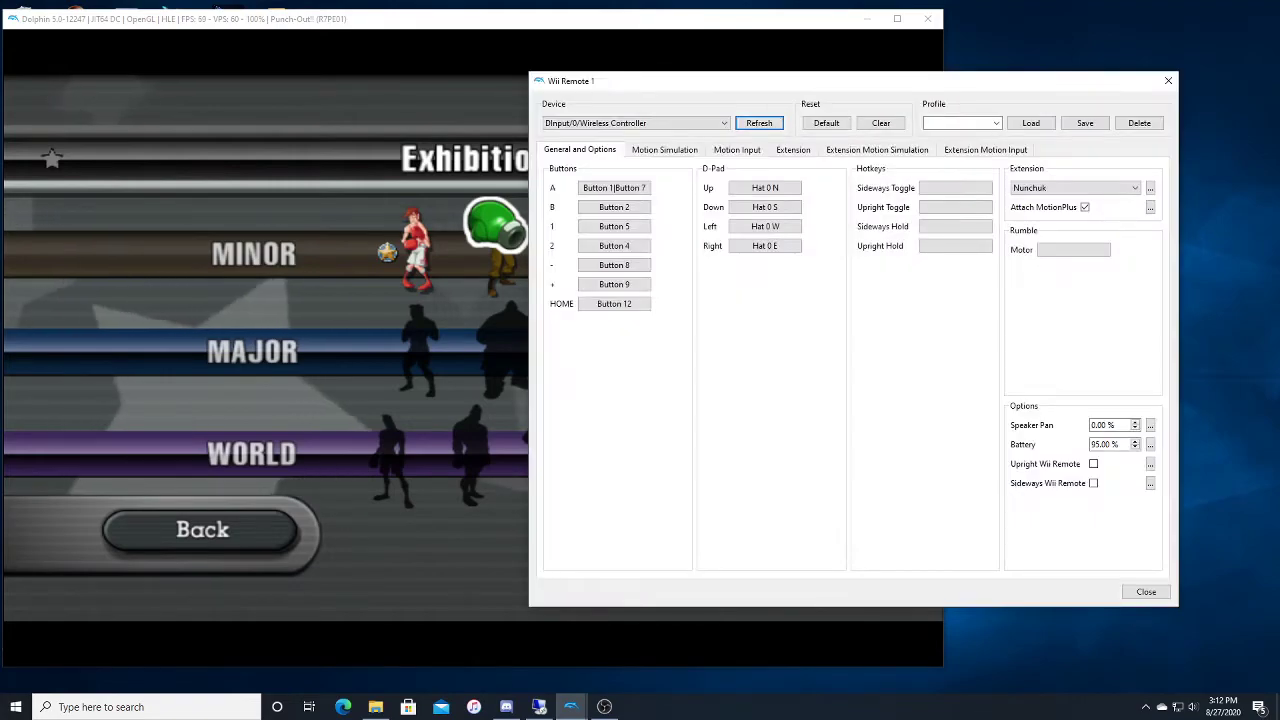
drag(735, 85, 687, 69)
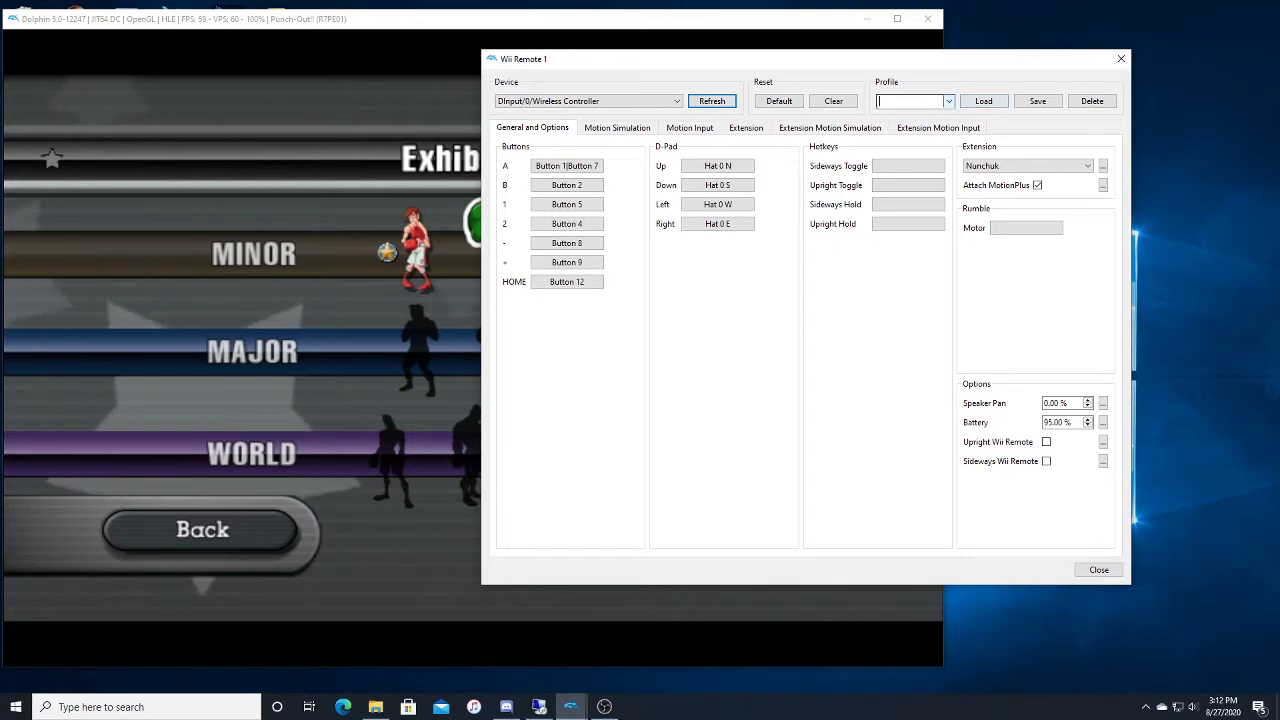
click(984, 101)
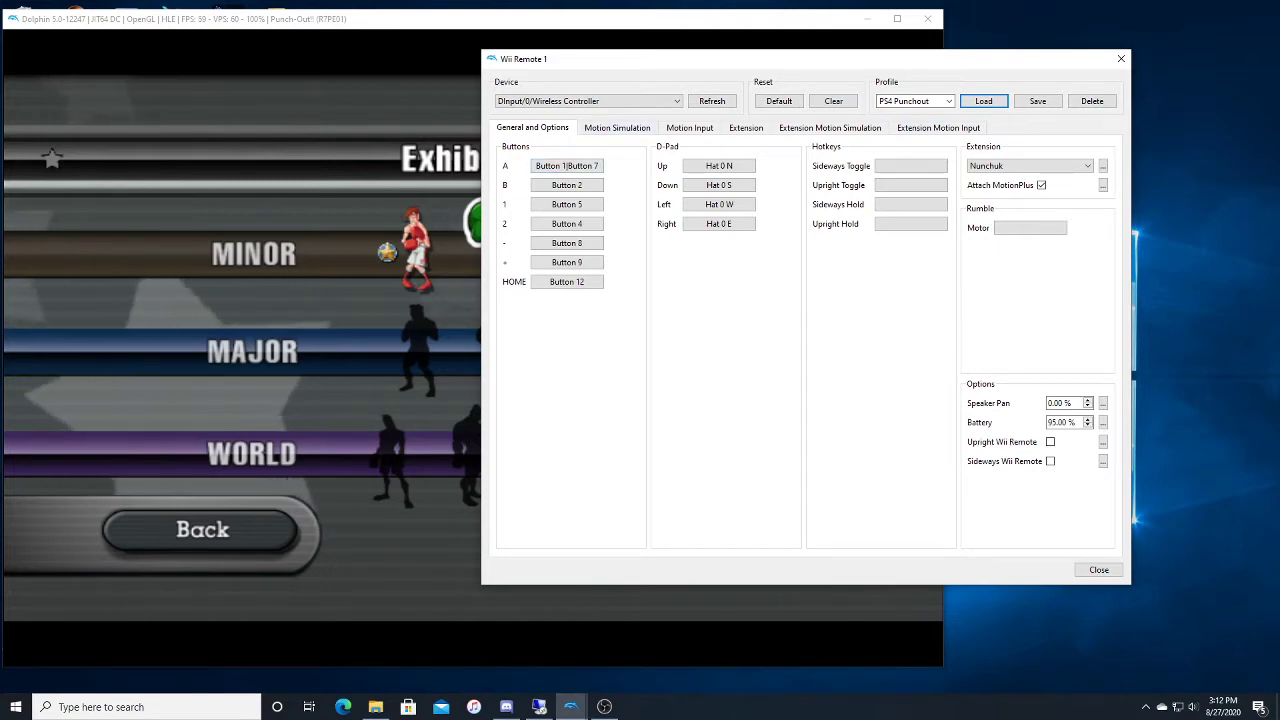
Step: Examine the controller inputs mapped to the Wii Remote's A, B, 1, 2, minus and plus buttons
right_click(567, 166)
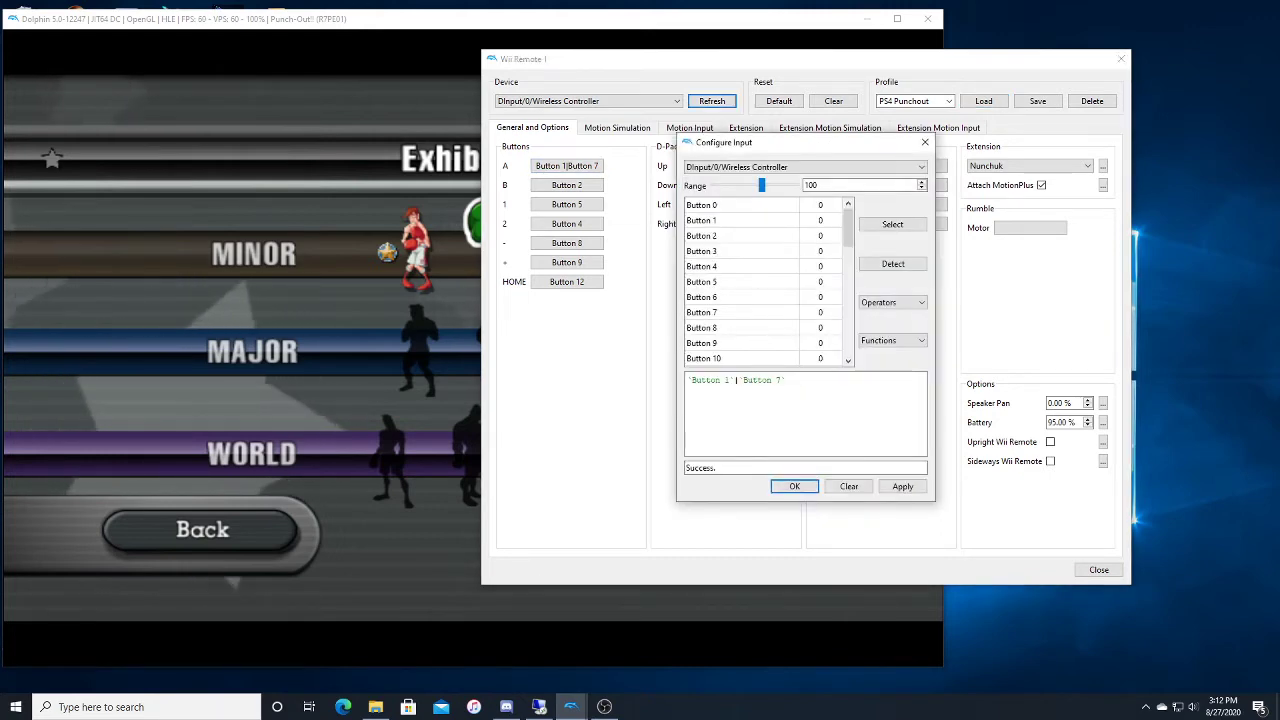
click(742, 220)
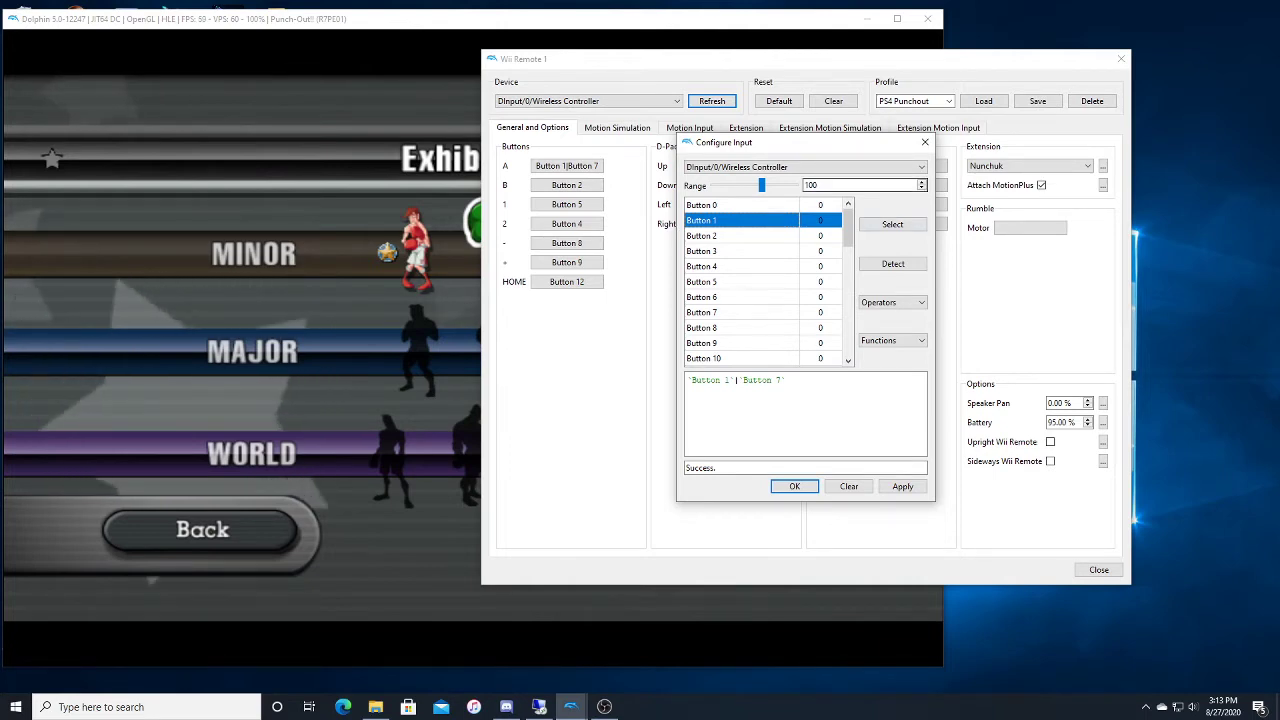
click(925, 142)
click(566, 185)
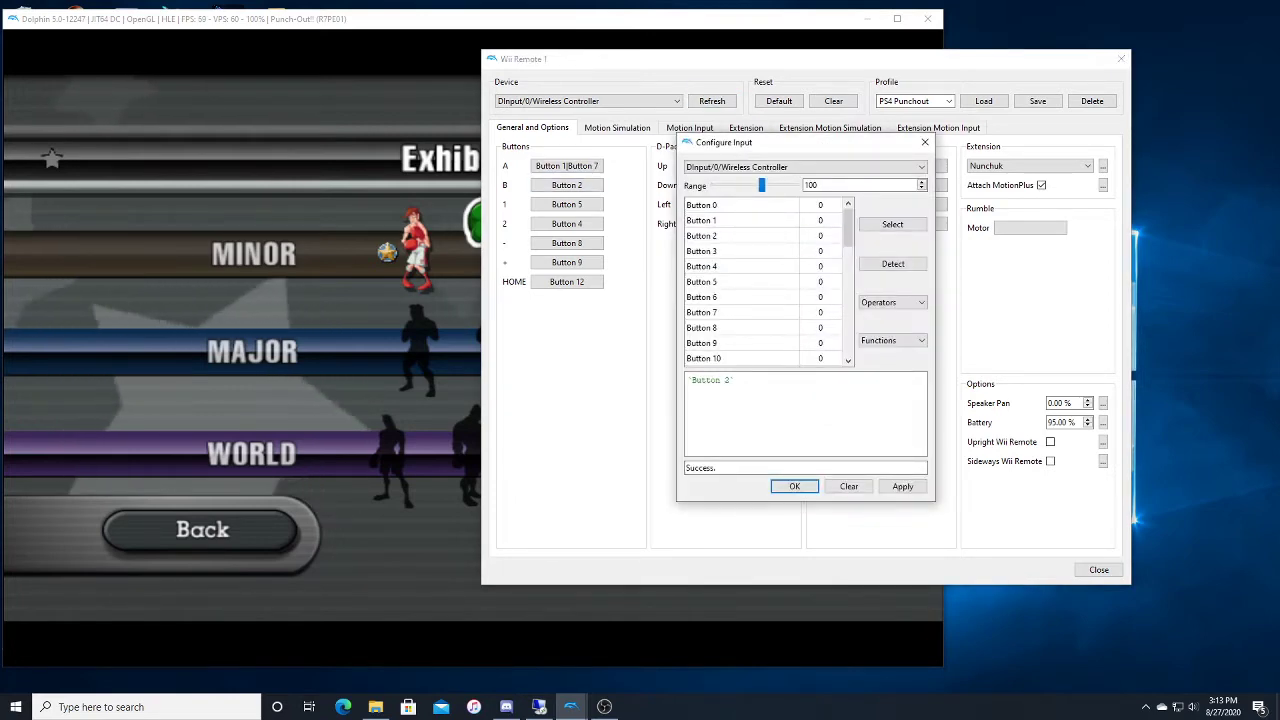
click(925, 142)
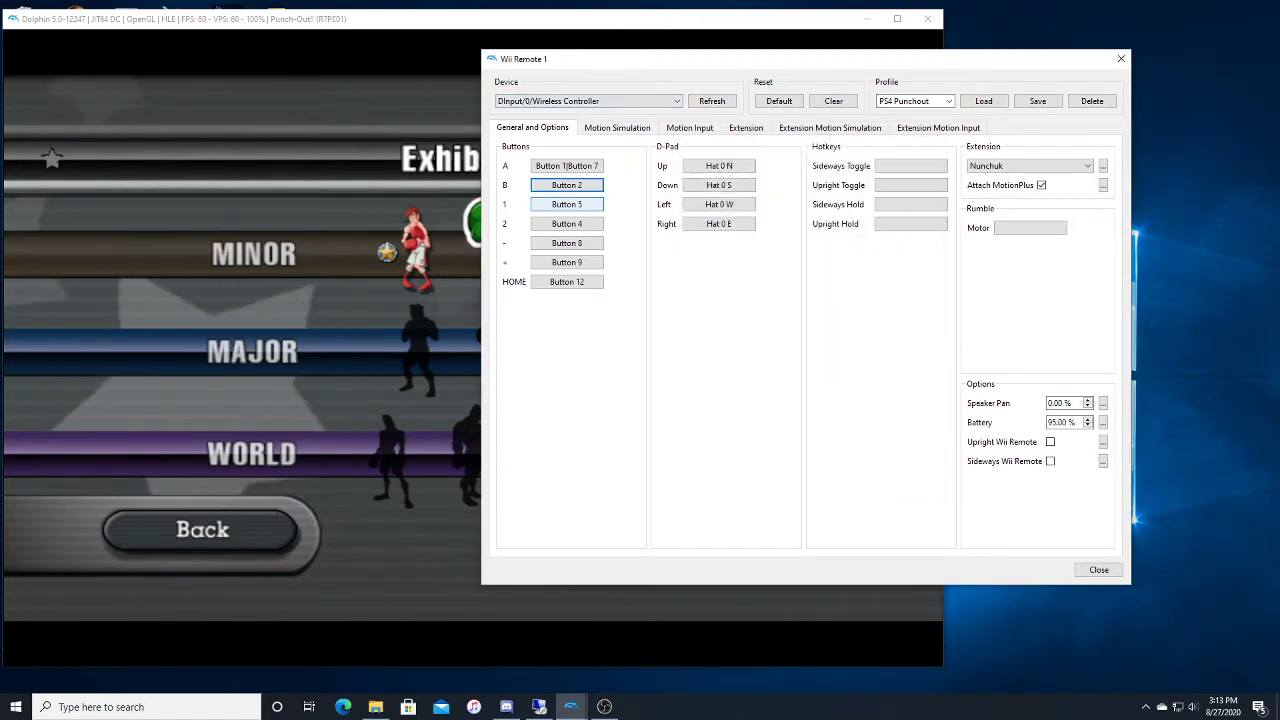
right_click(566, 204)
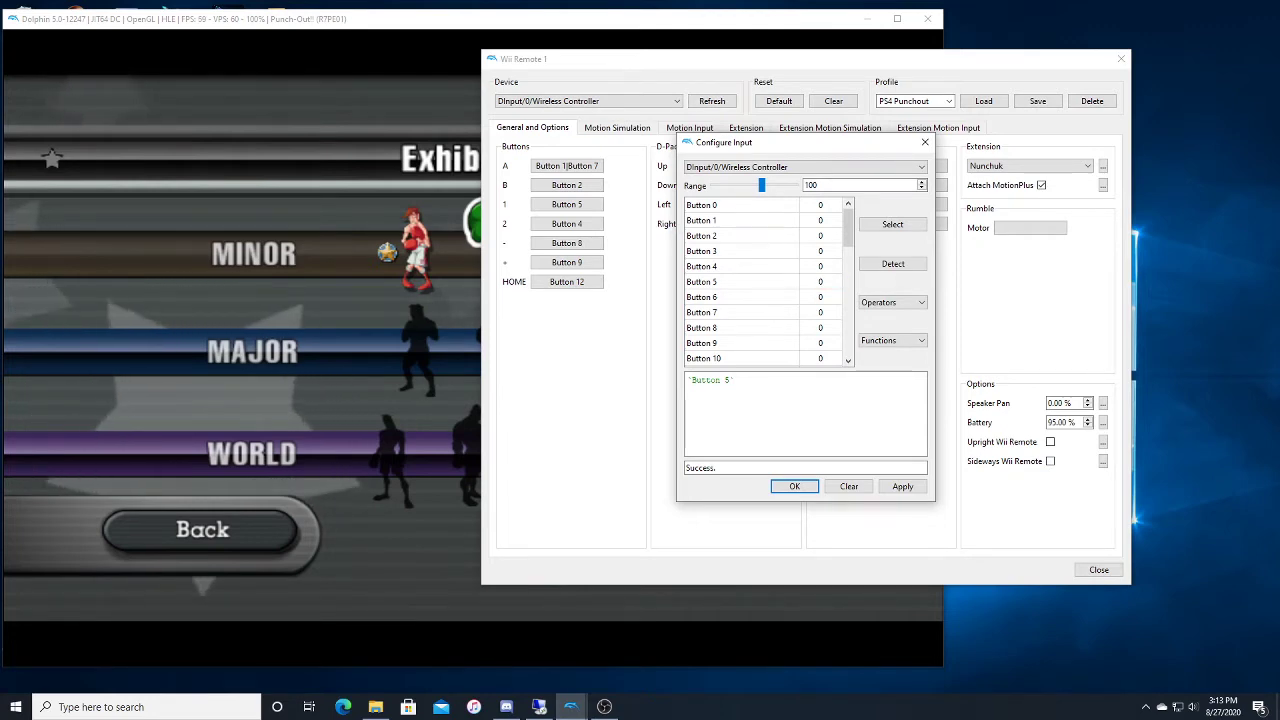
click(925, 142)
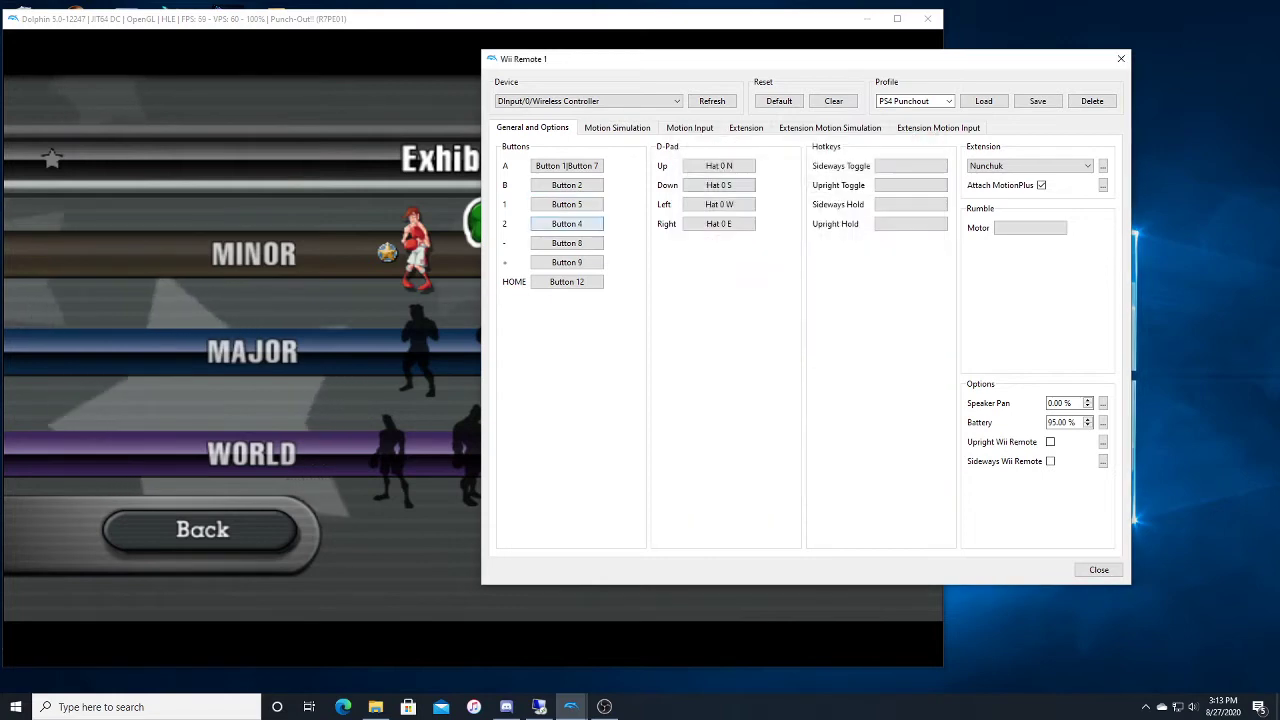
right_click(567, 224)
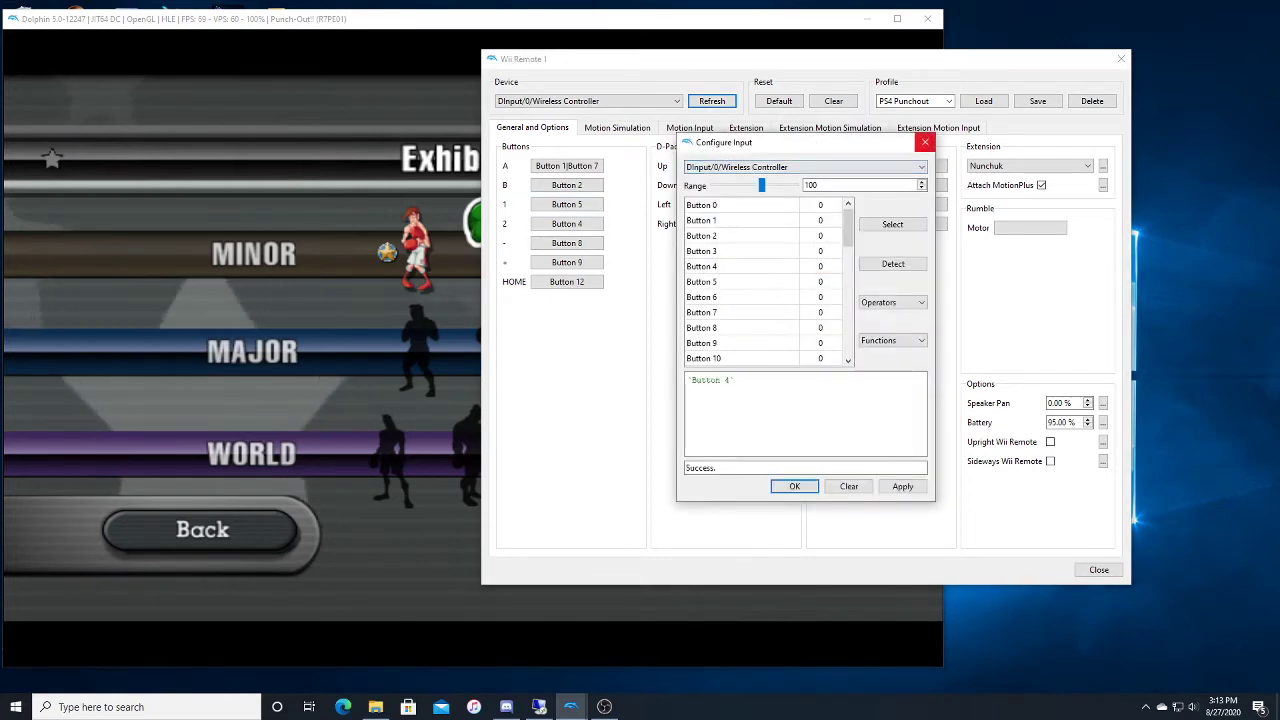
click(925, 142)
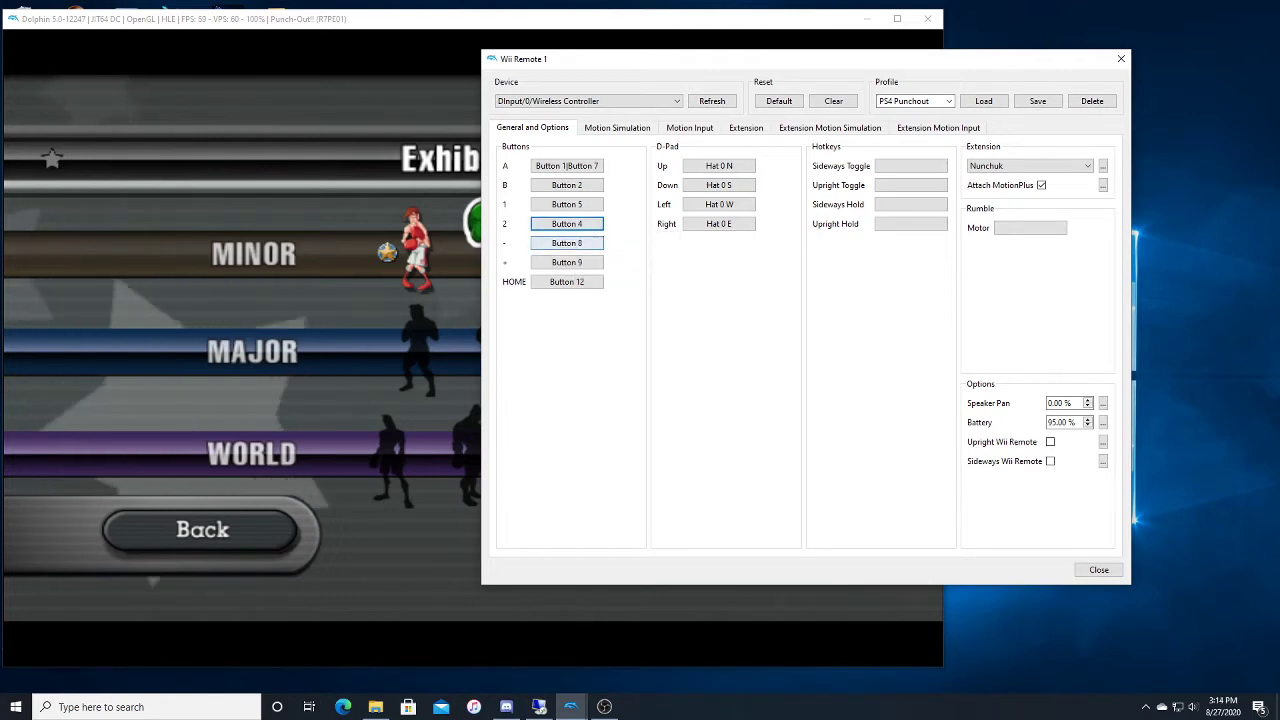
right_click(566, 243)
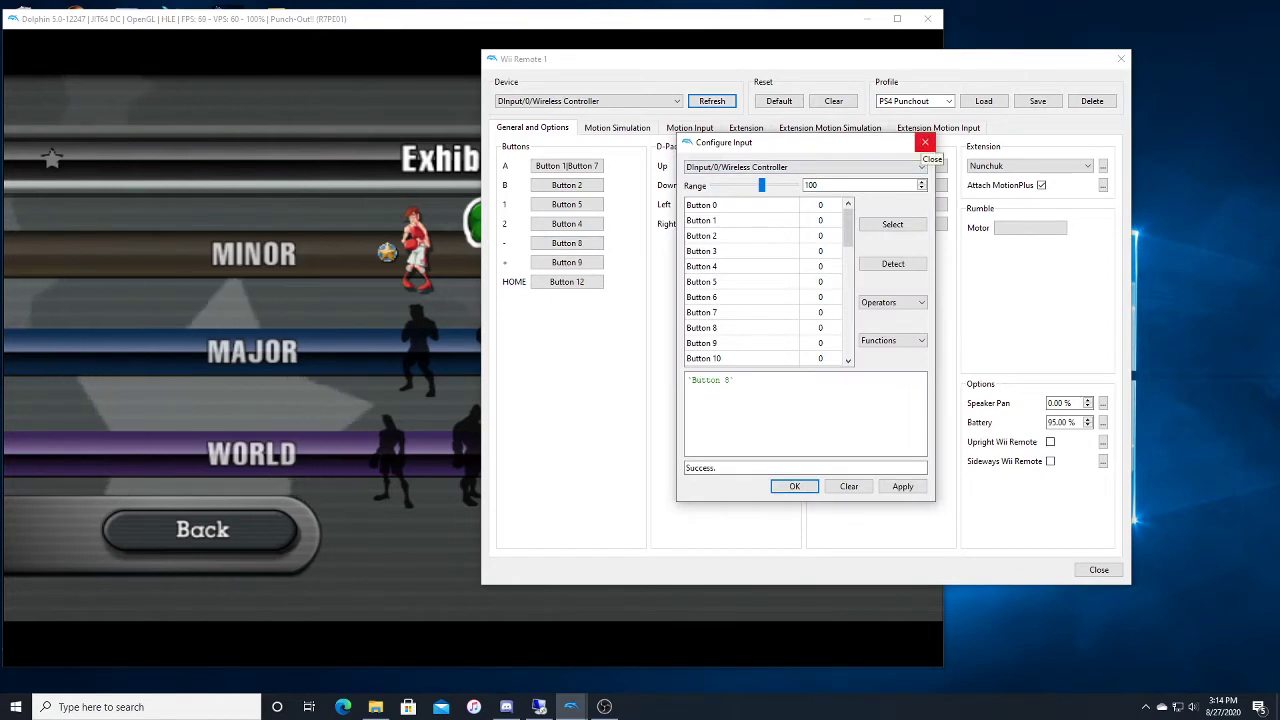
click(924, 143)
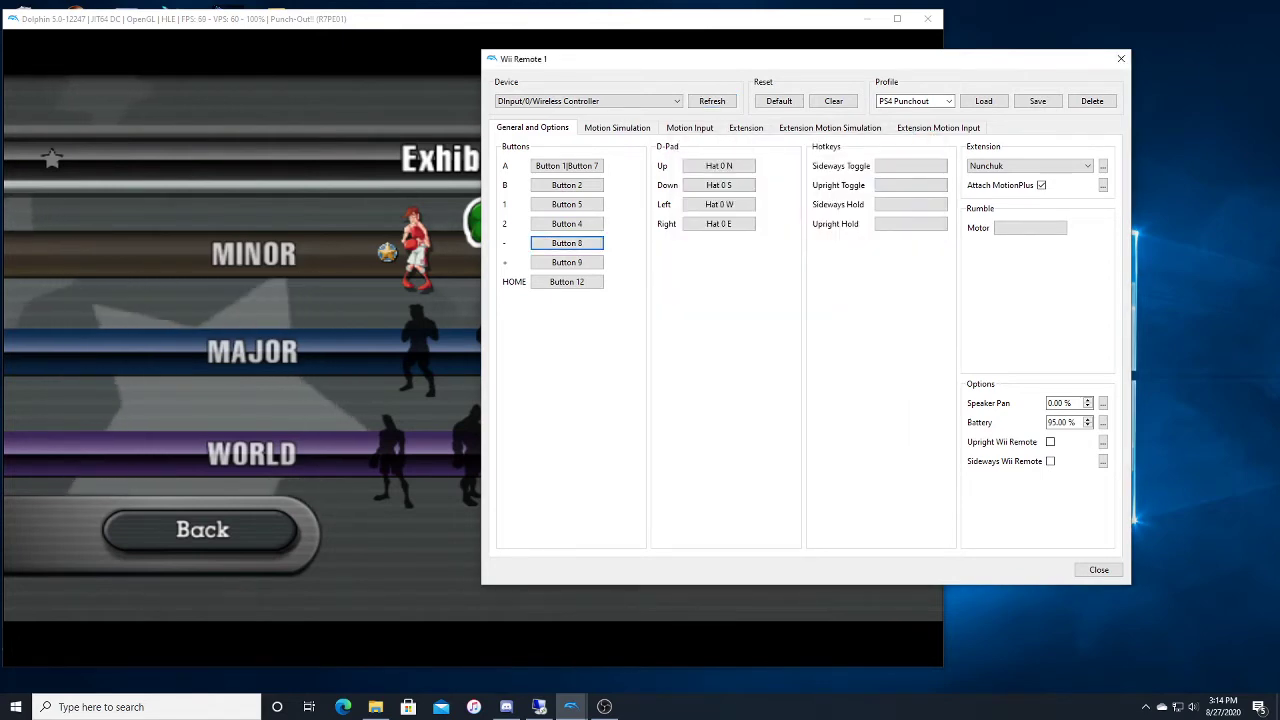
right_click(566, 262)
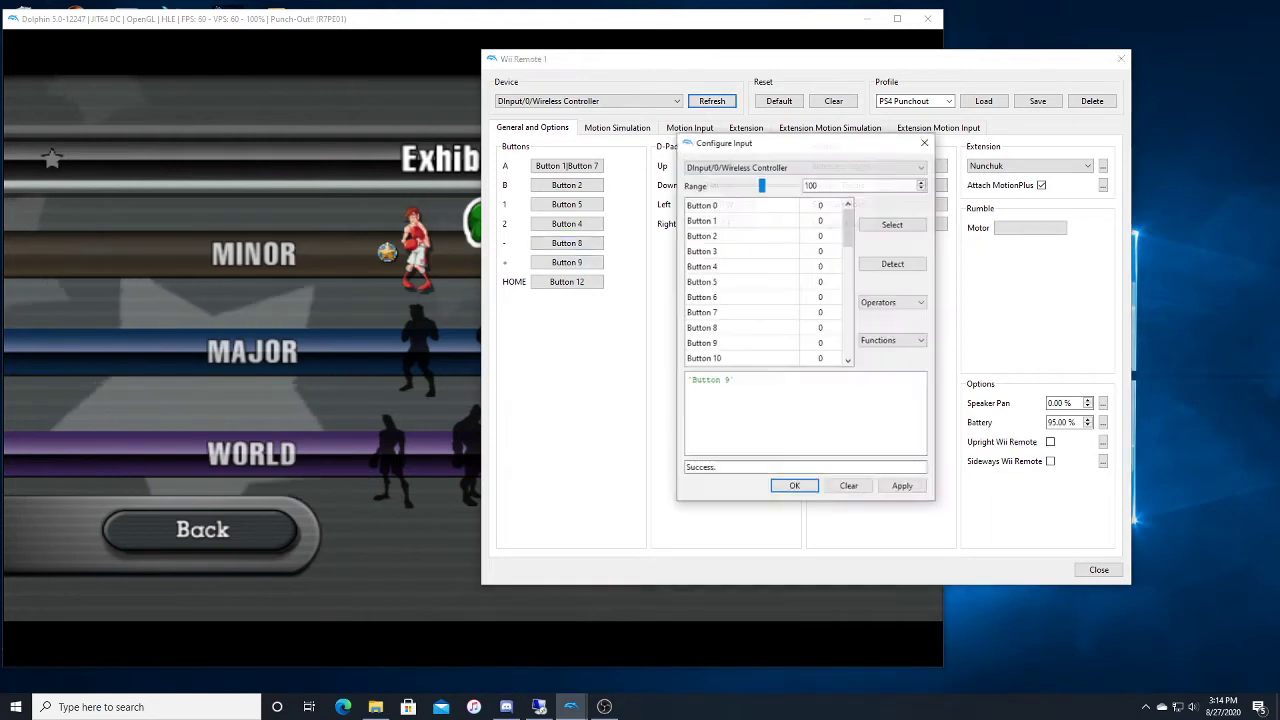
click(924, 143)
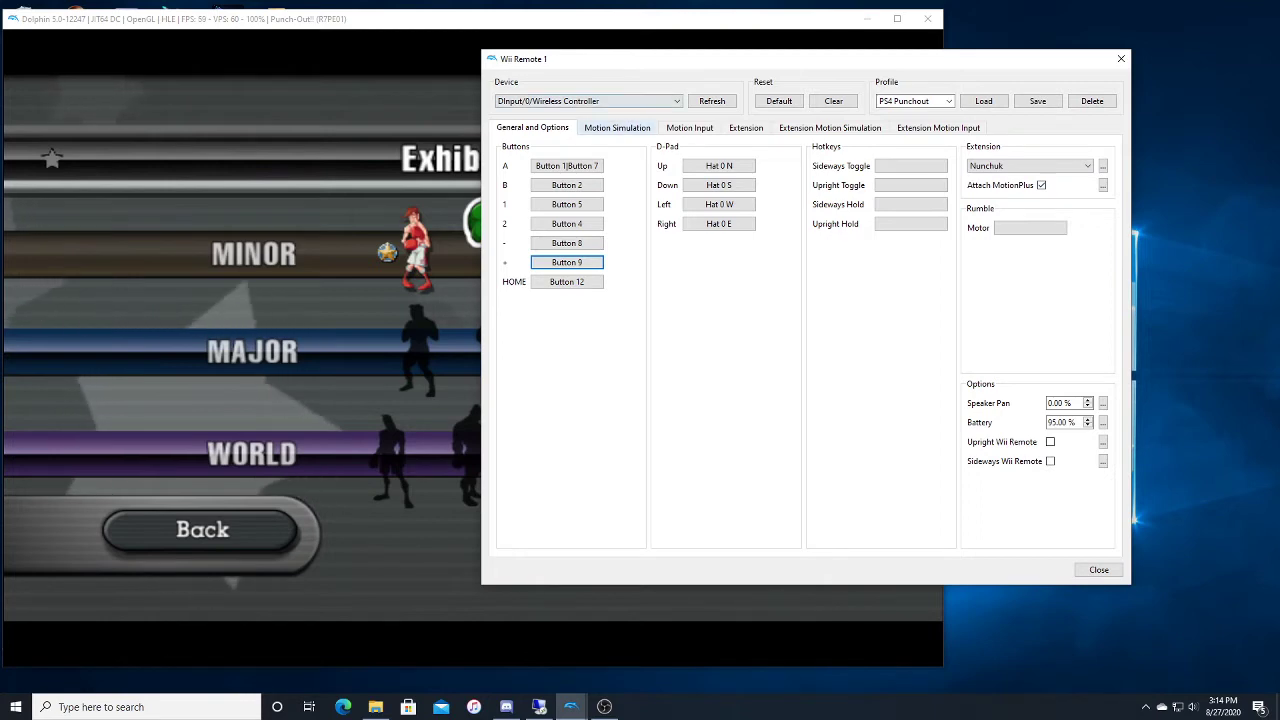
Step: In the motion simulation settings, set the shake frequency to 20 Hz and reduce the Point Up mapping to Axis Y- only
click(617, 128)
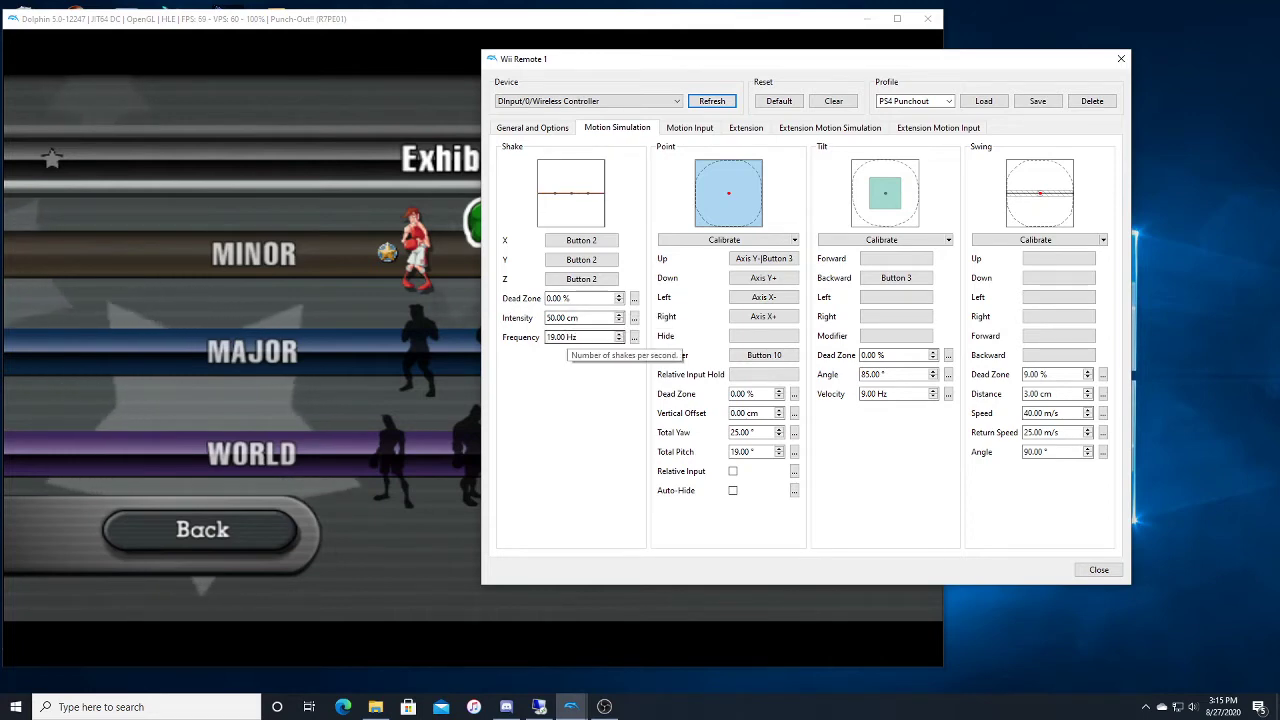
click(619, 334)
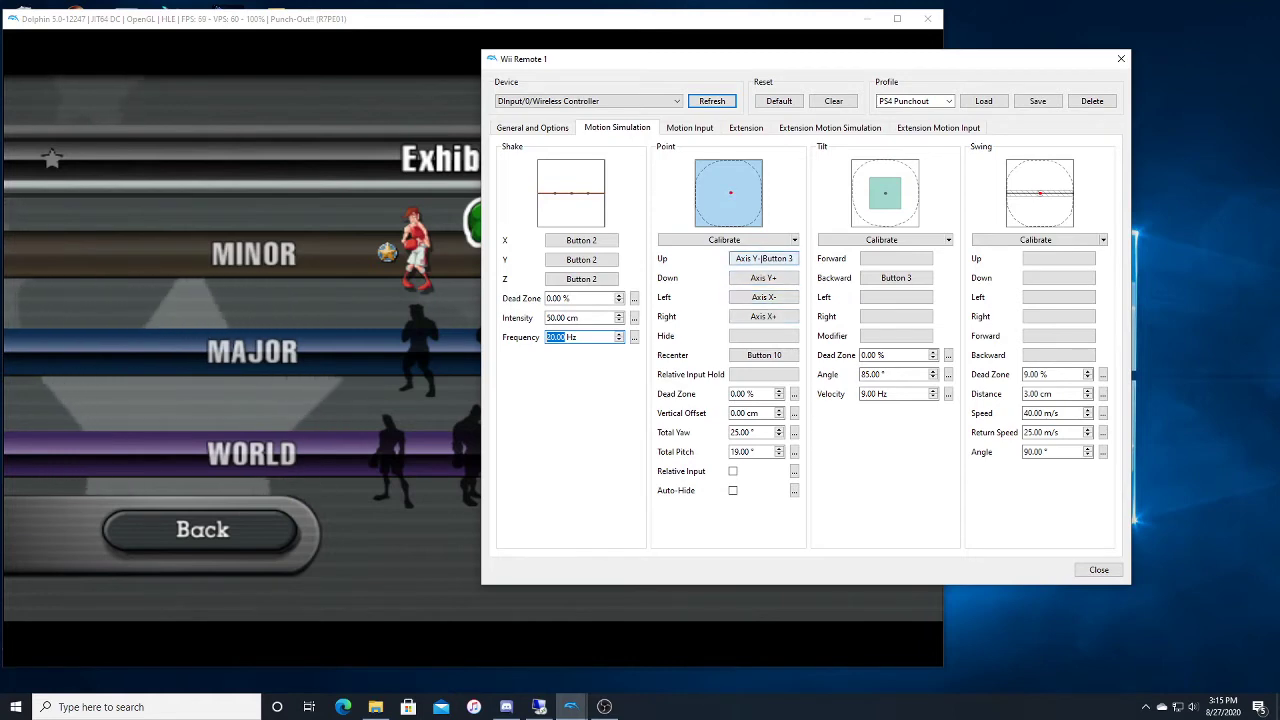
right_click(778, 258)
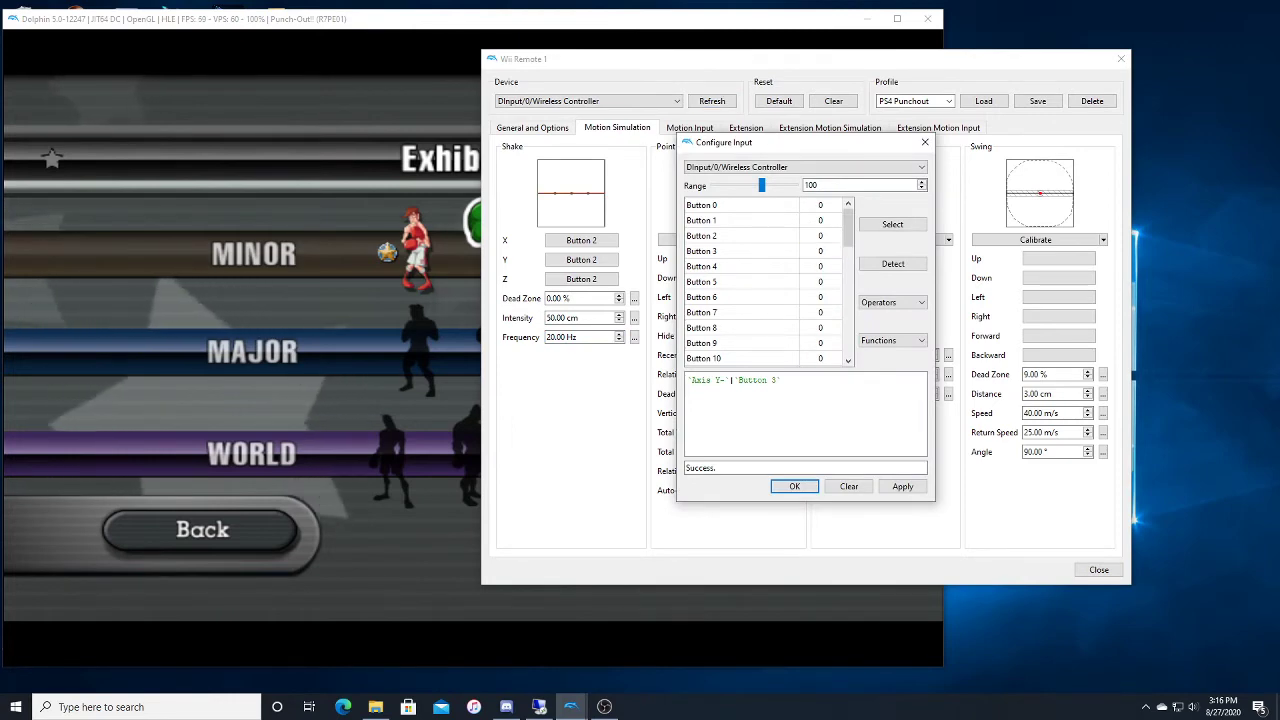
key(ctrl+a)
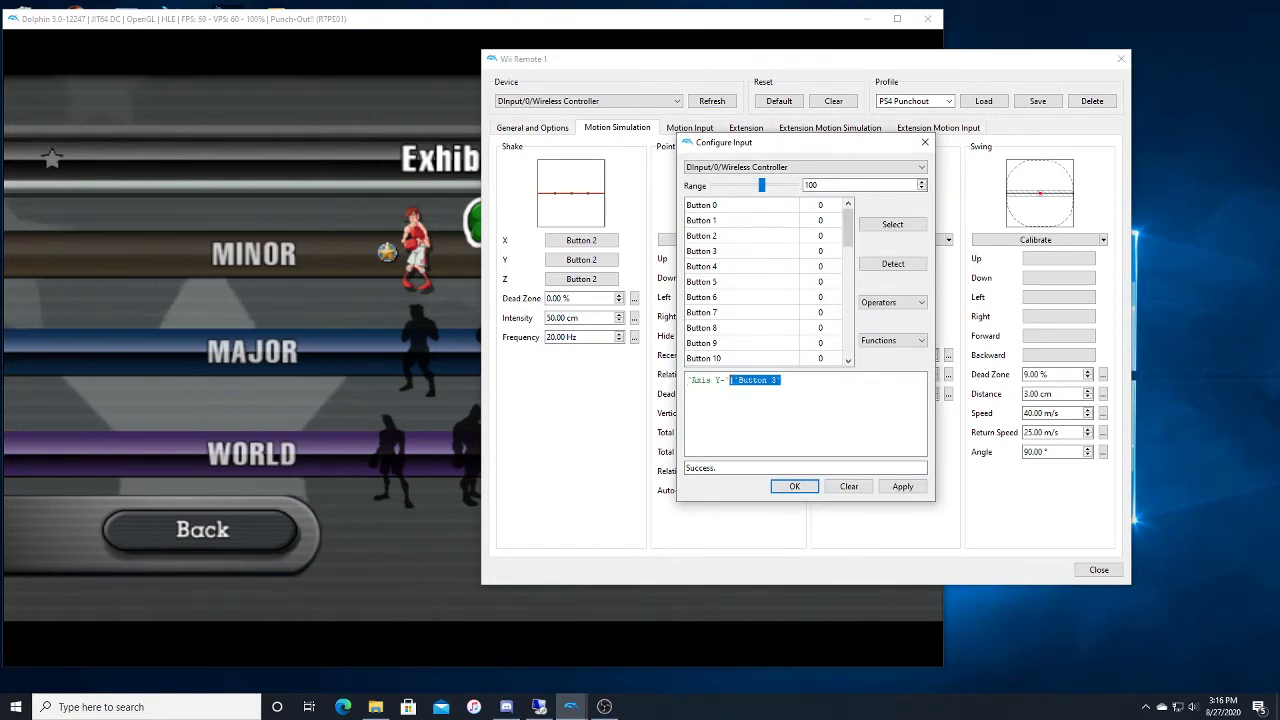
key(BackSpace)
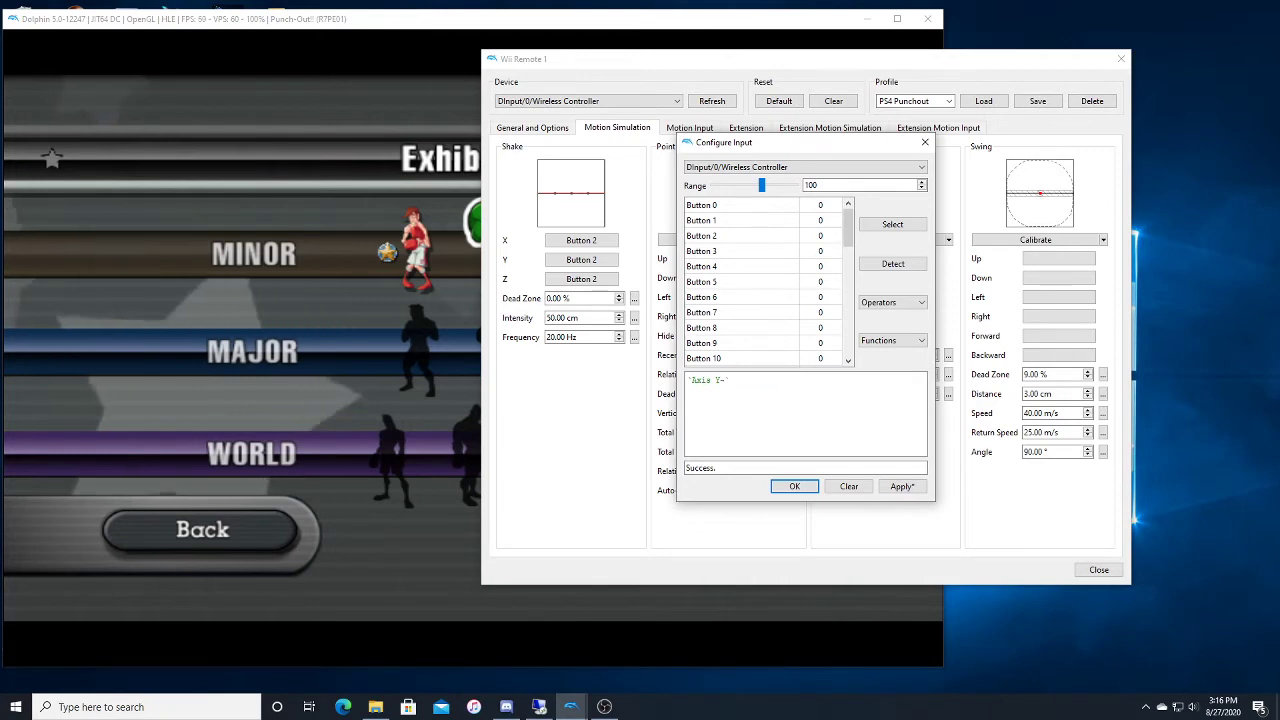
key(Return)
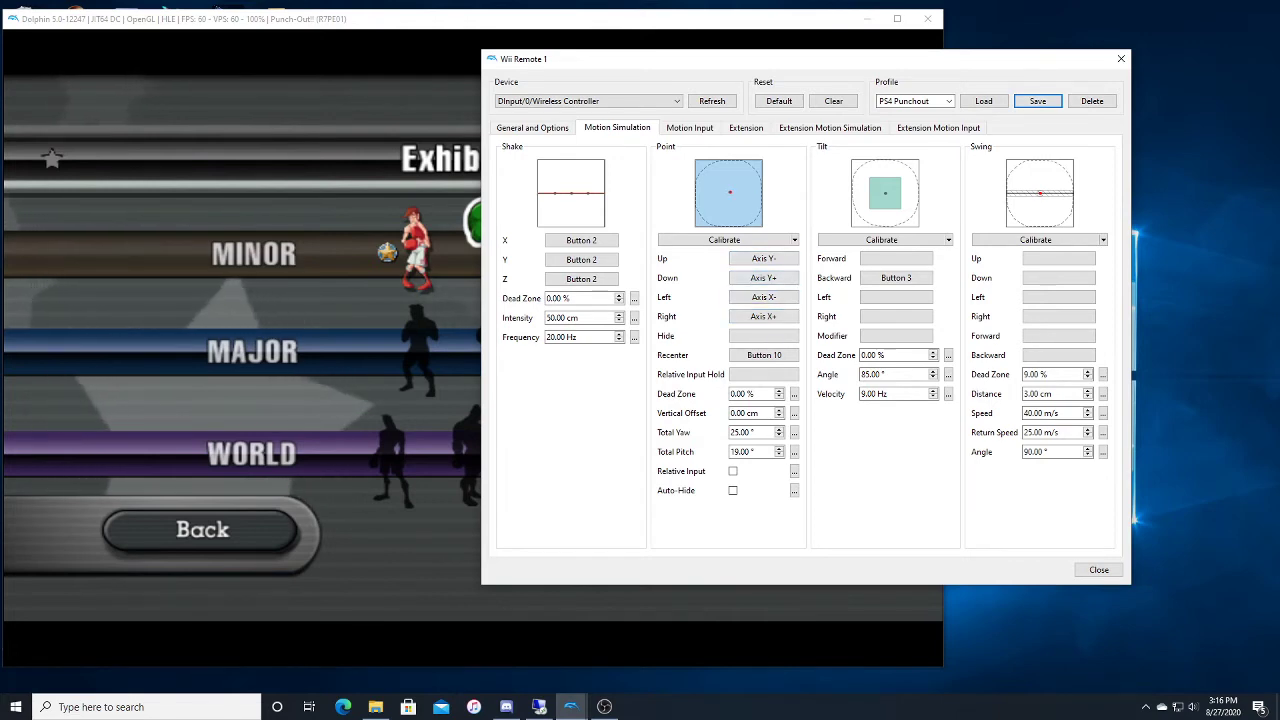
Step: Check the input mapped to the pointer's Recenter action and clear the mapping for Tilt Backward
right_click(764, 355)
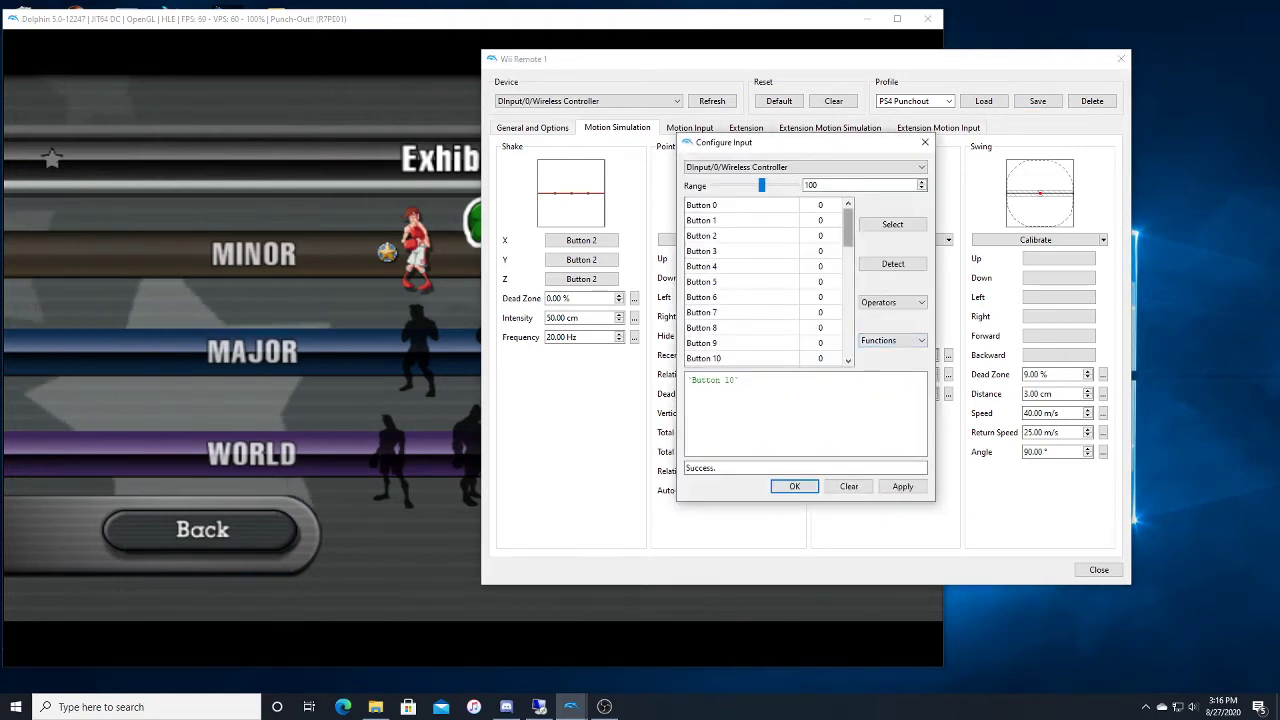
drag(848, 229, 848, 257)
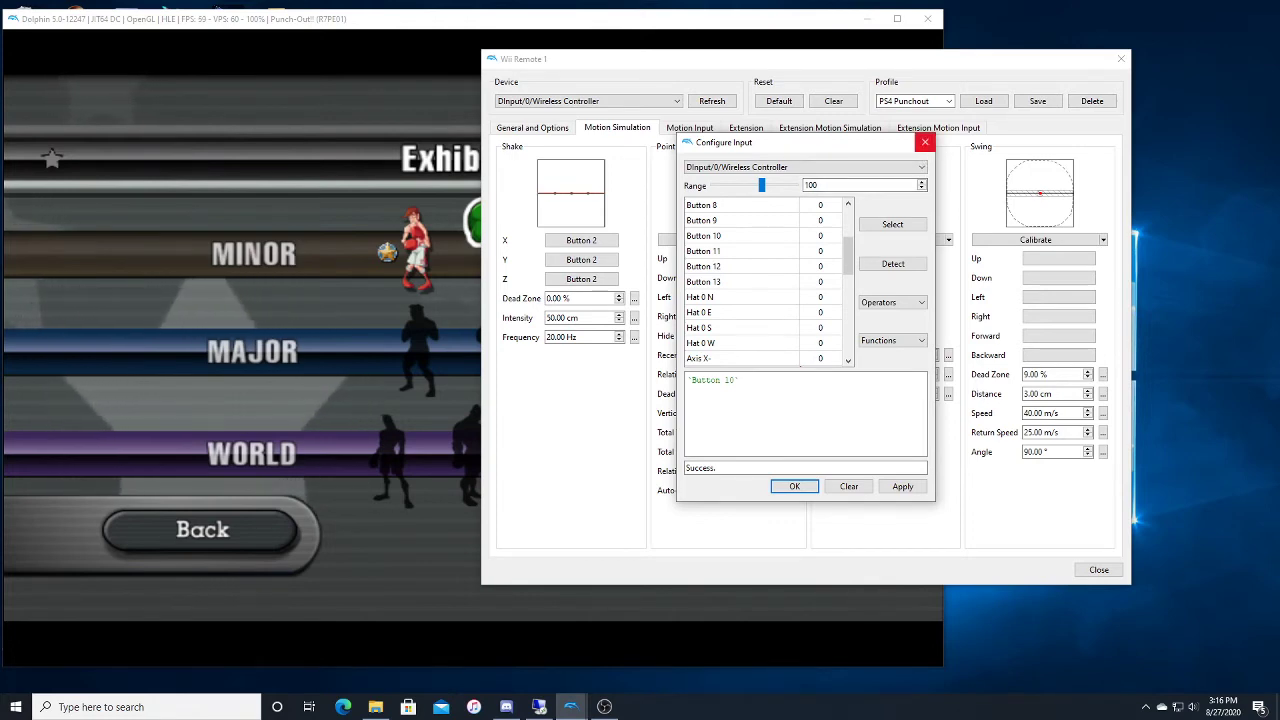
click(925, 142)
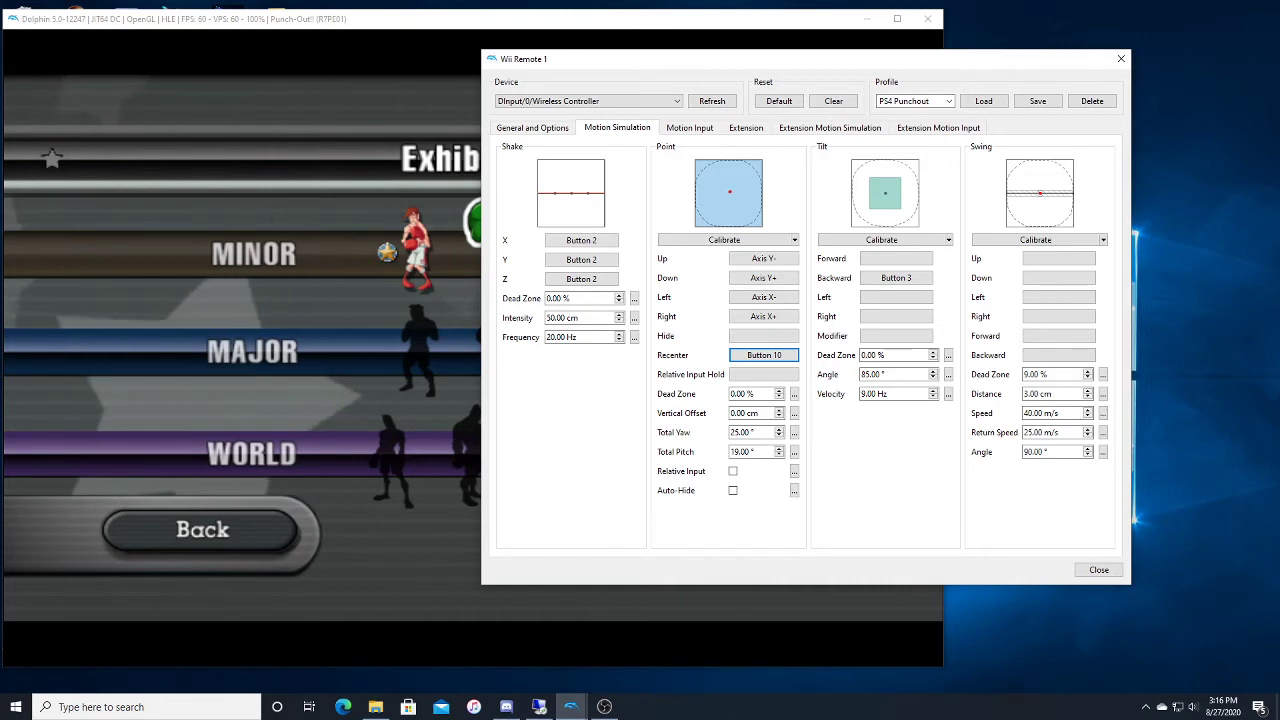
right_click(896, 277)
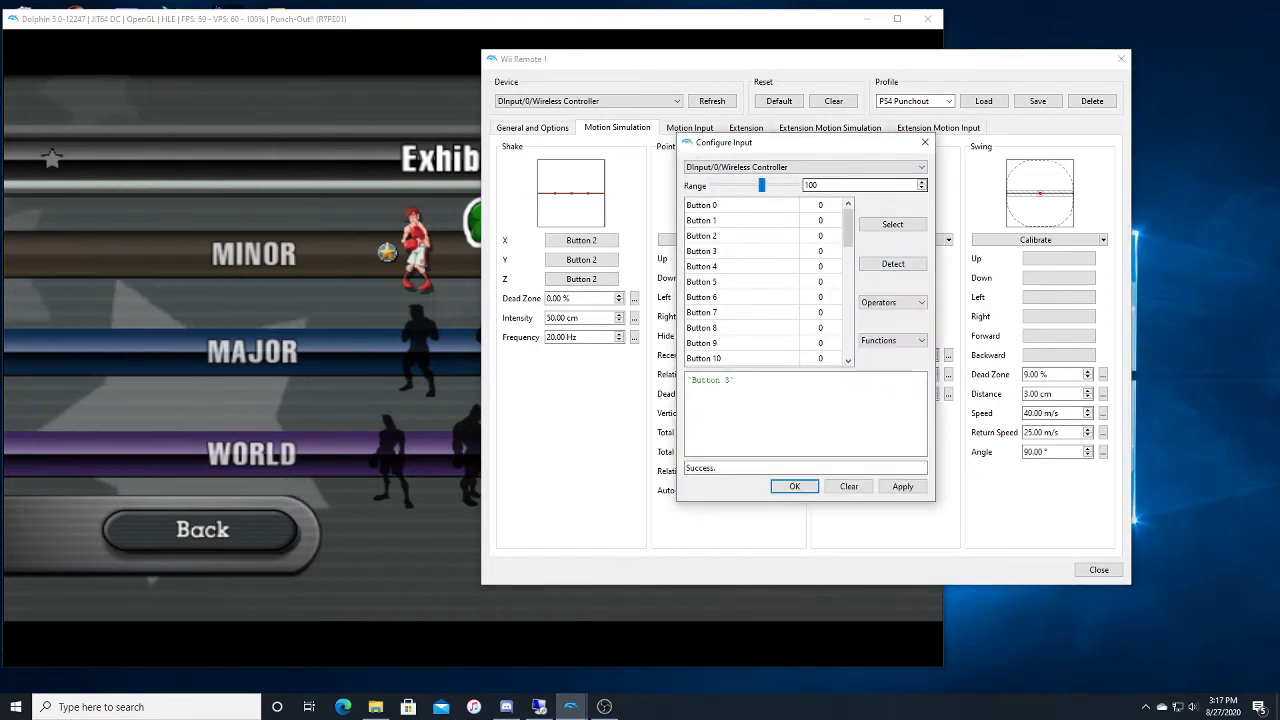
drag(738, 380, 686, 380)
key(BackSpace)
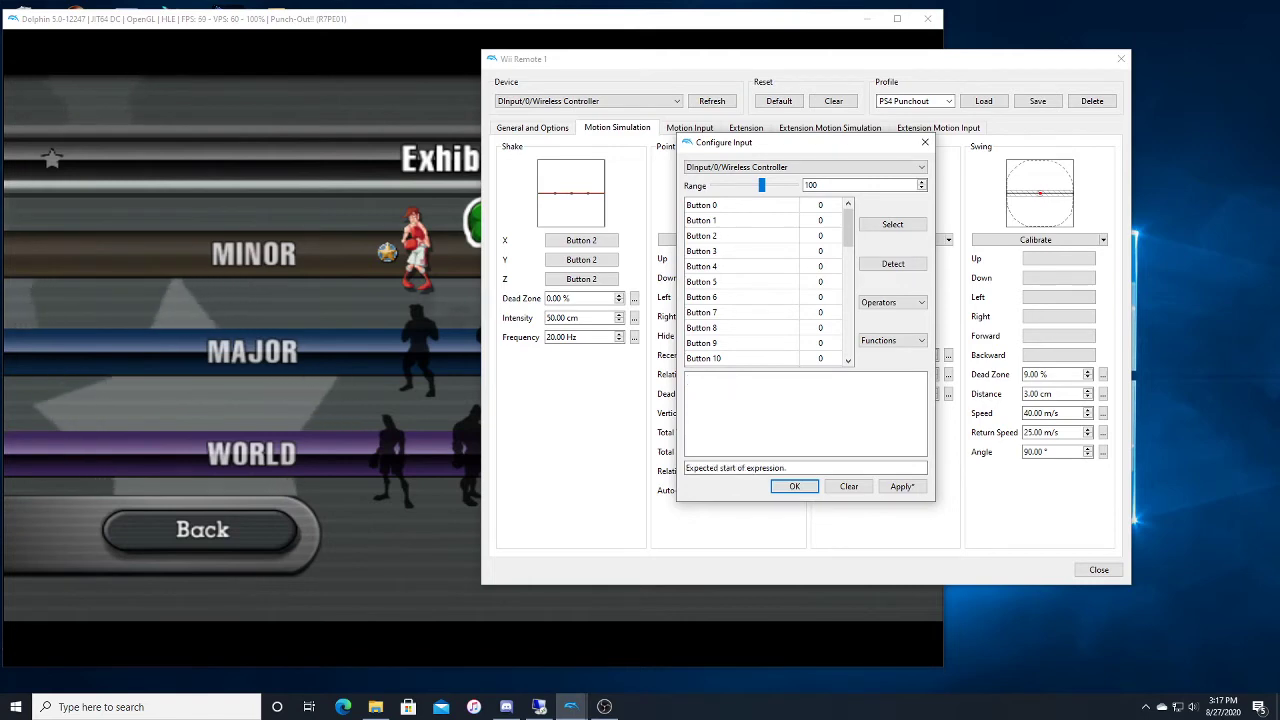
click(794, 486)
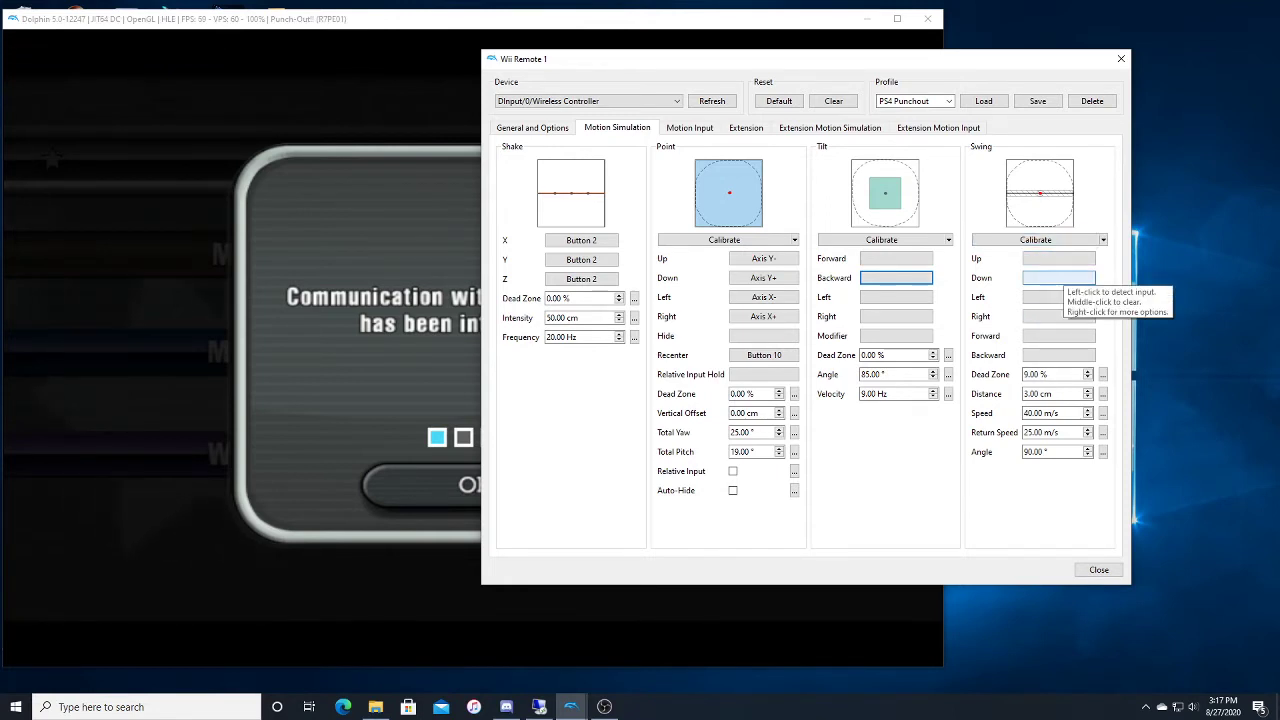
Step: Dismiss the game's Wii Remote communication message and return to the Wii Remote 1 configuration window
click(420, 330)
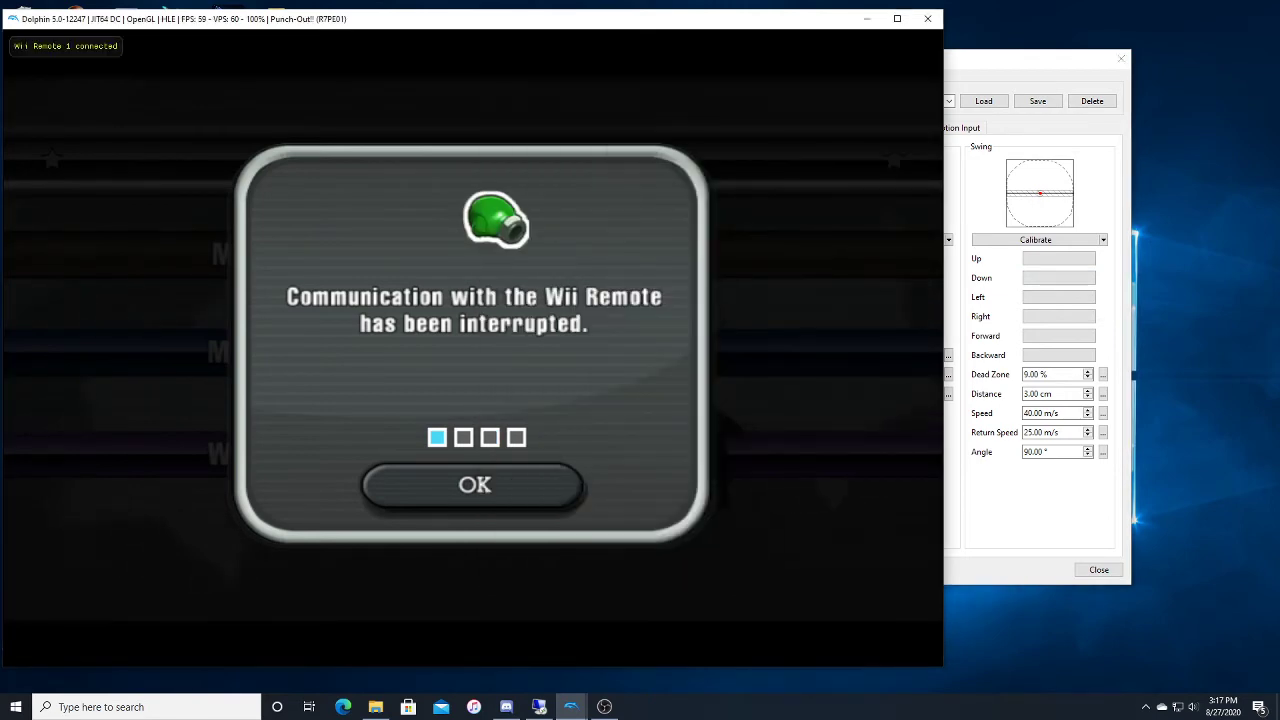
click(491, 465)
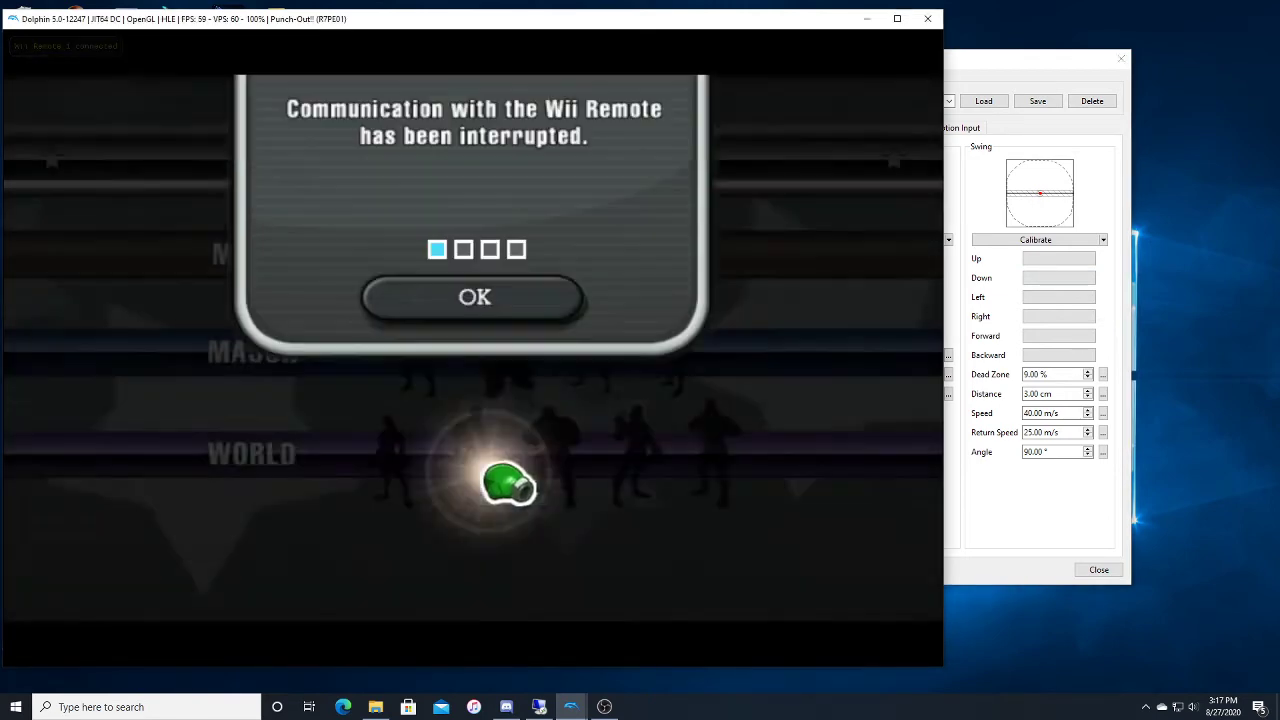
key(alt+Tab)
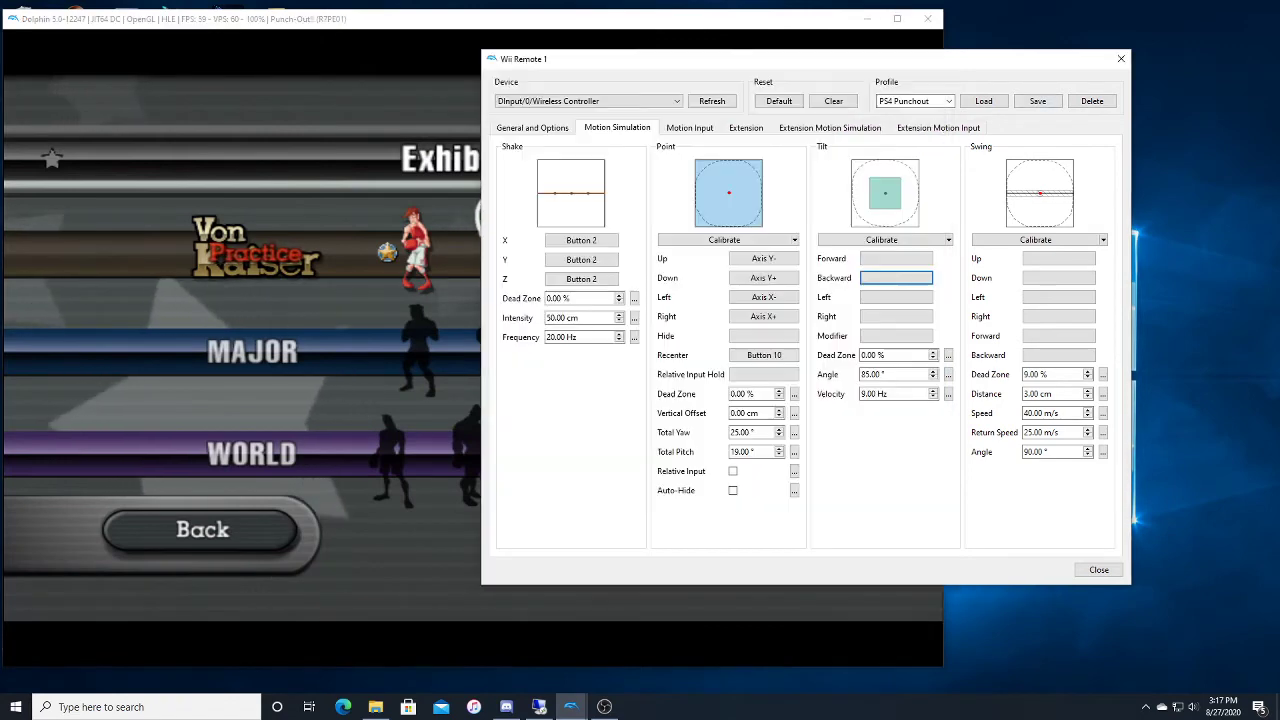
Step: Review the Wii Remote's motion input settings and the Nunchuk's stick and button mappings, checking the input assigned to C
click(690, 128)
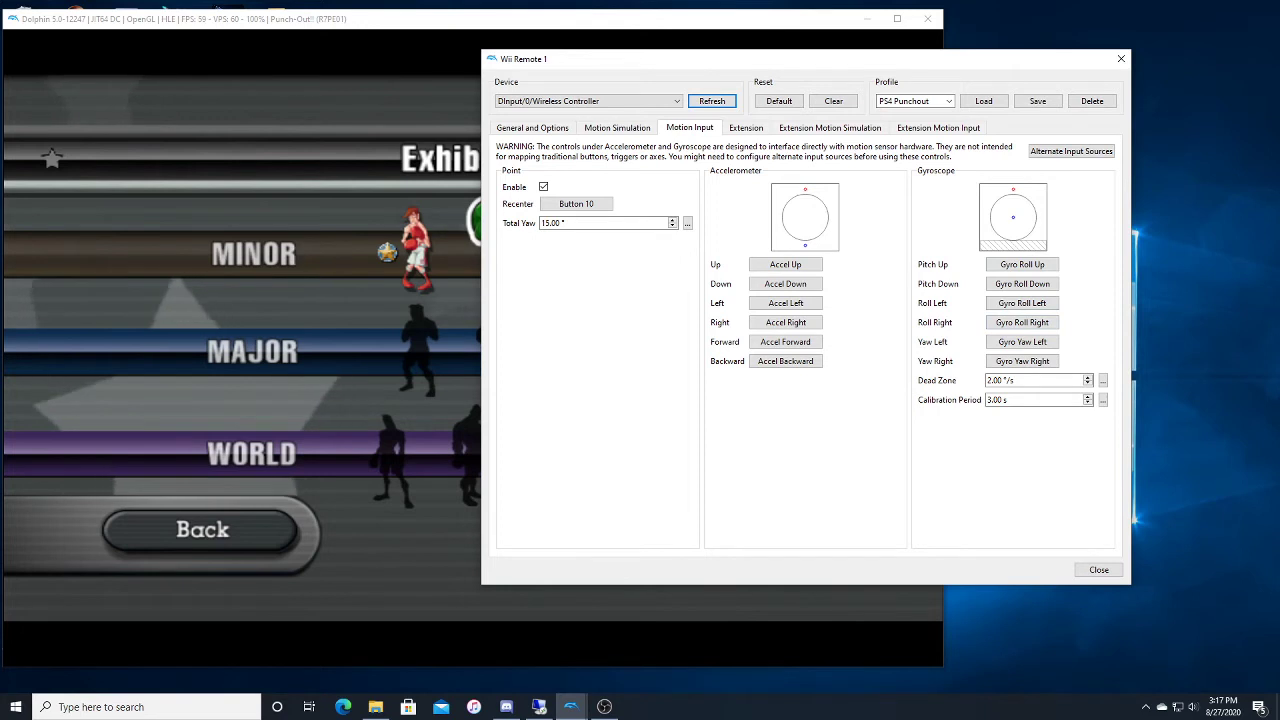
click(746, 128)
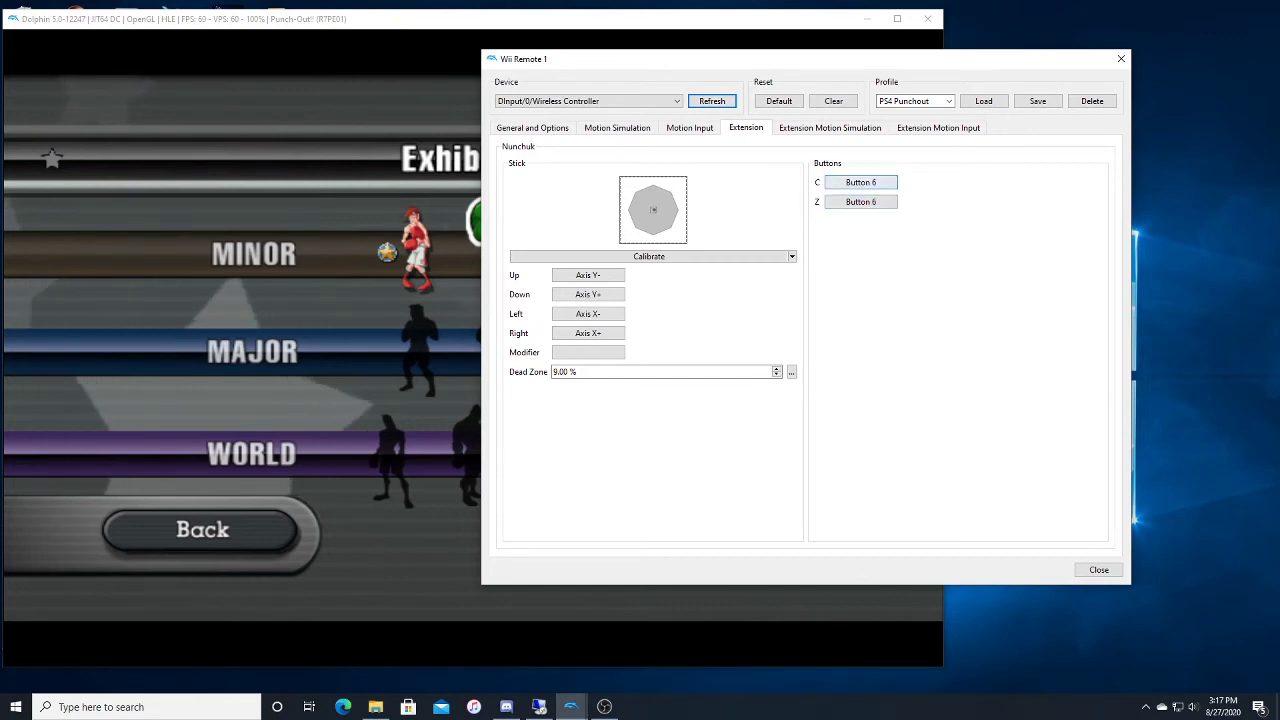
right_click(861, 183)
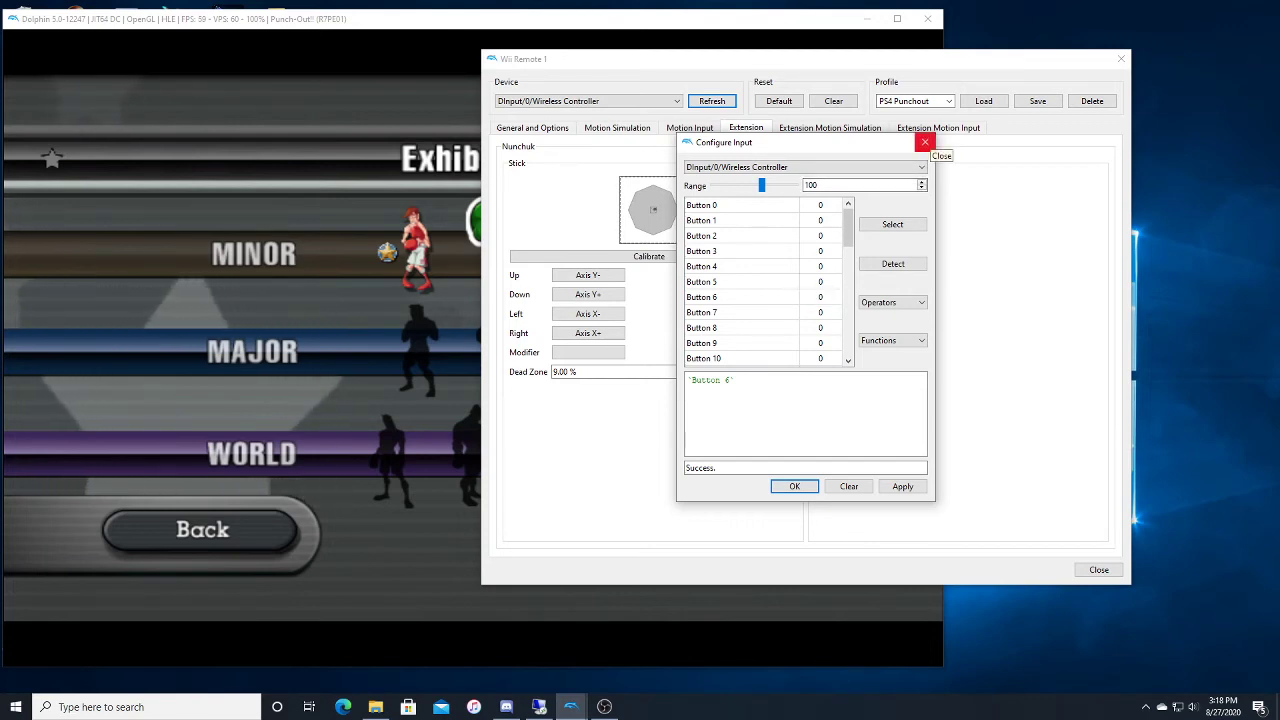
click(924, 142)
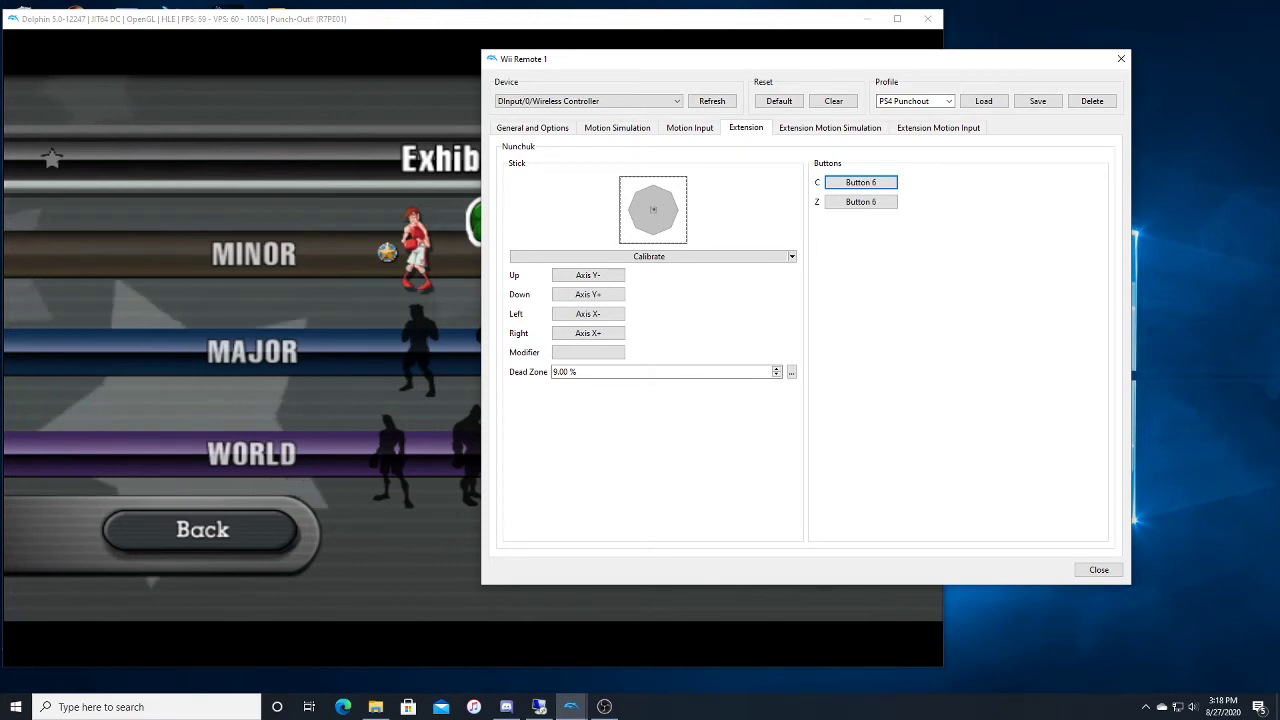
Step: Review the Nunchuk's shake, tilt and swing simulation settings and save the configuration to the PS4 Punchout profile
click(830, 128)
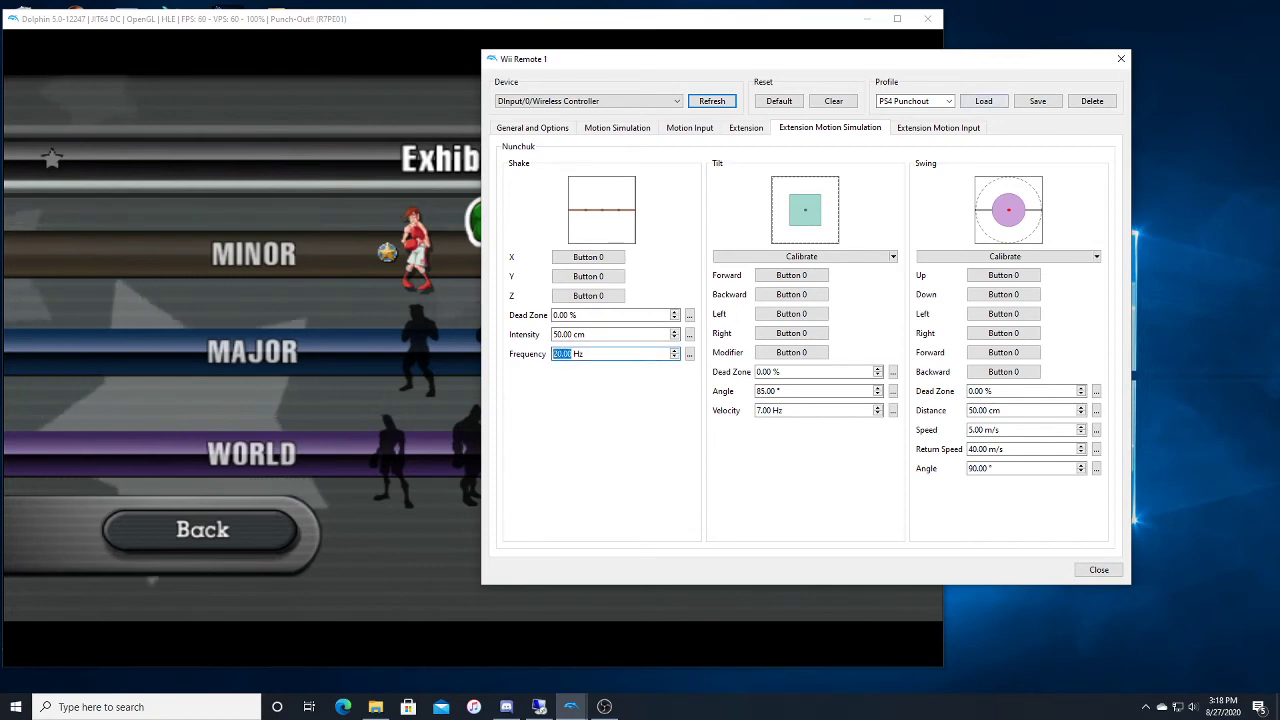
click(1038, 101)
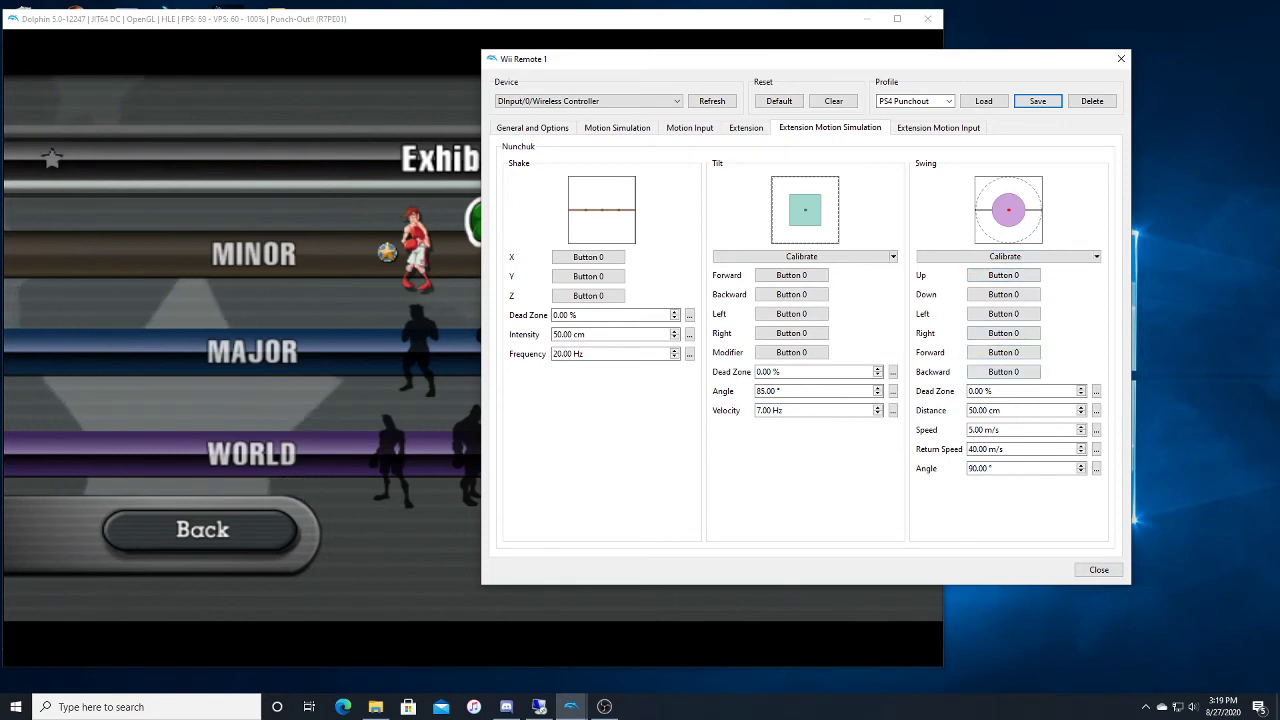
Step: Check the input mapped to the Nunchuk accelerometer's Up direction and look over the Wii Remote's motion simulation settings again
click(938, 128)
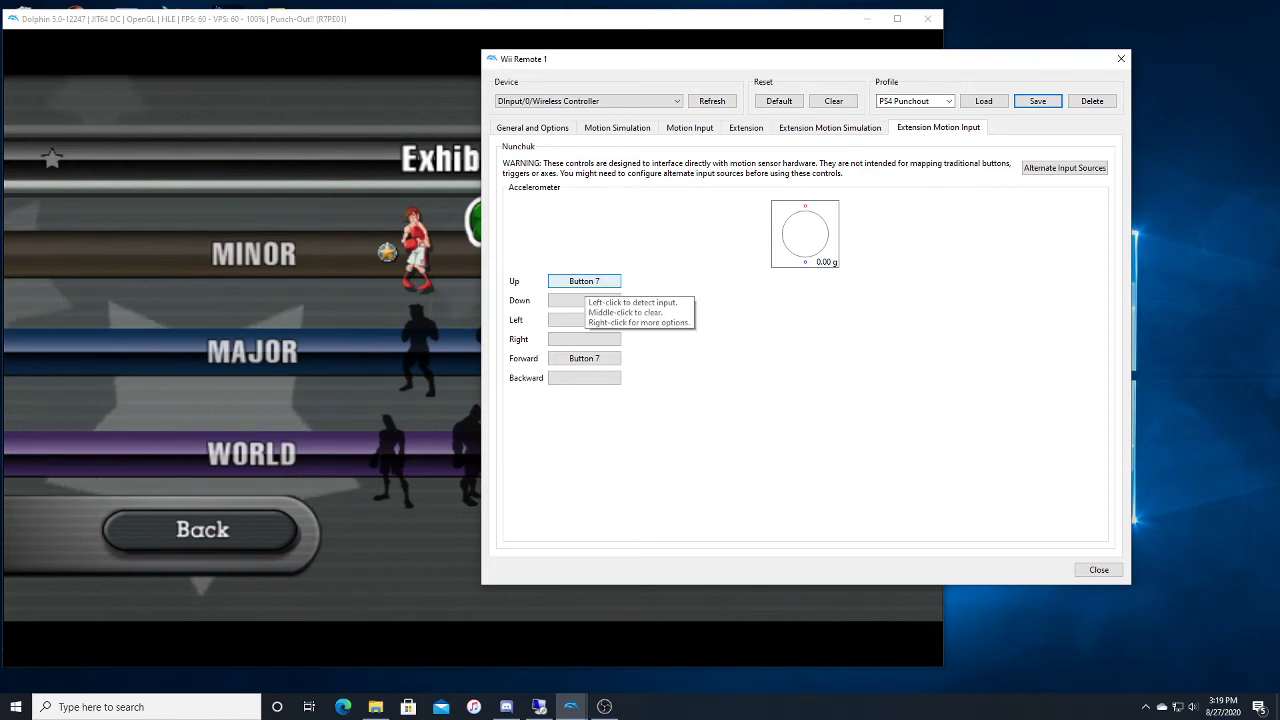
right_click(584, 283)
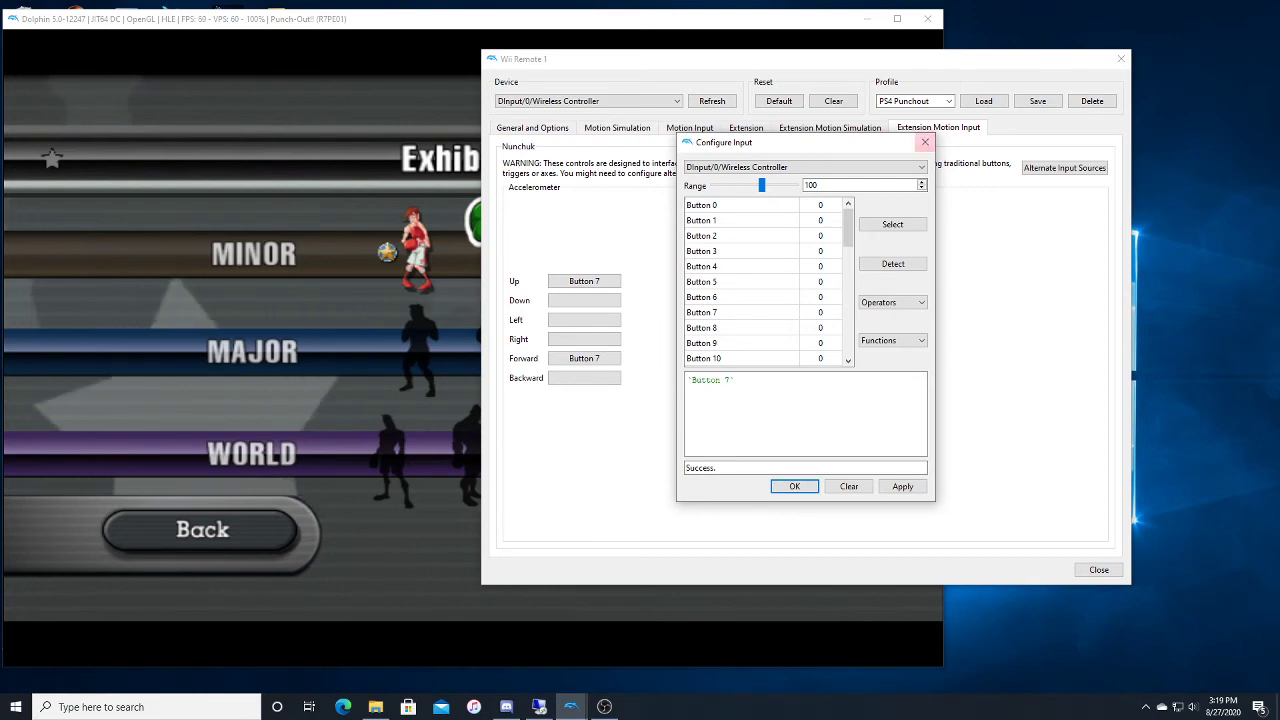
click(925, 142)
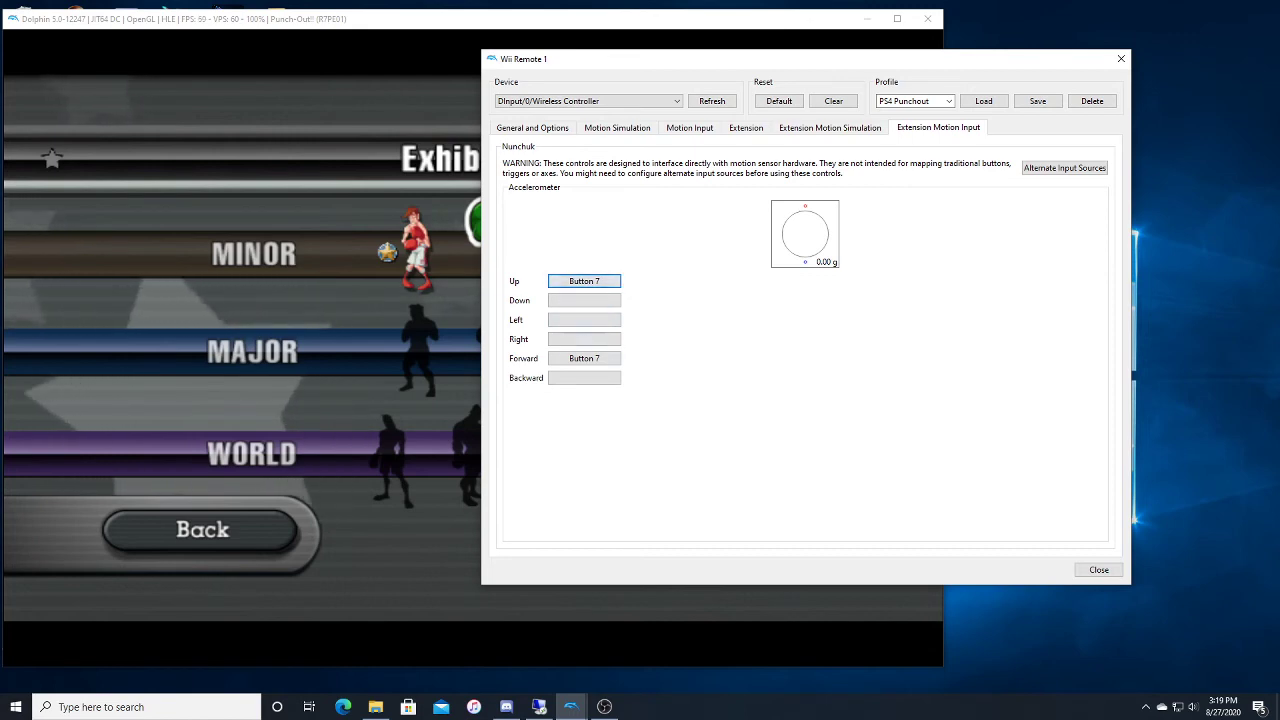
click(617, 128)
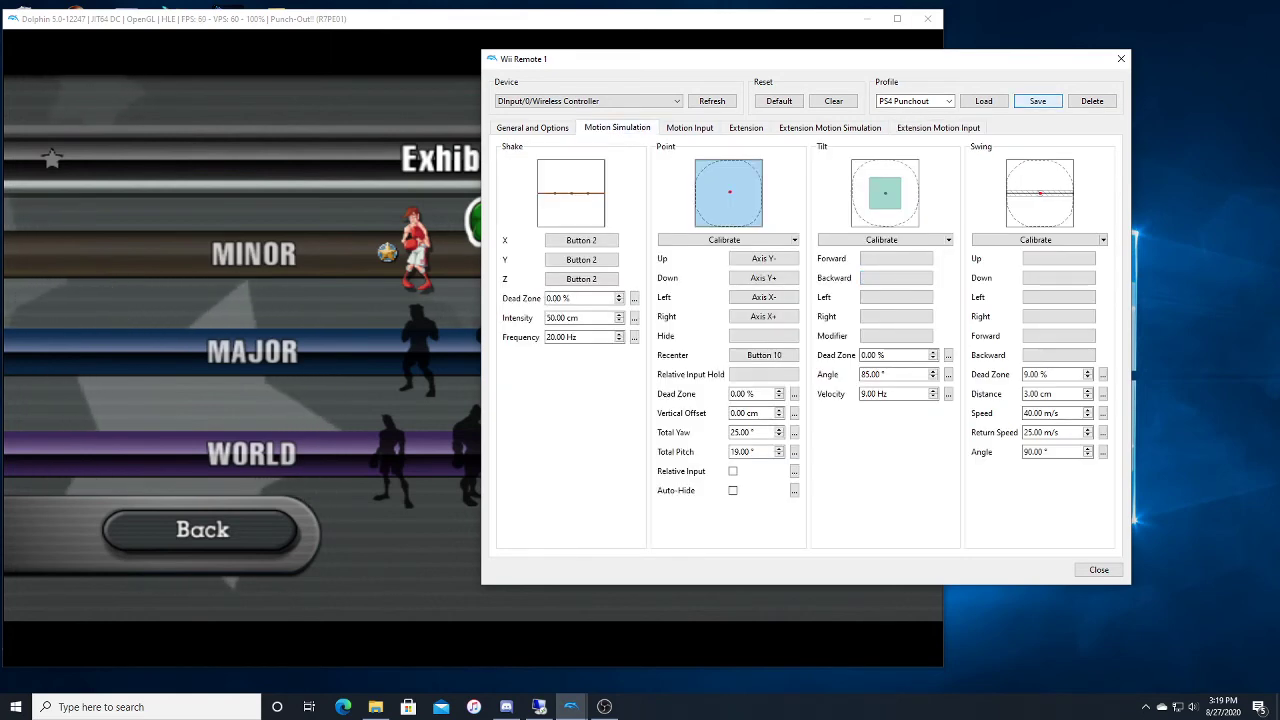
Step: Move the Wii Remote 1 and Controller Settings windows away so they no longer cover the game
drag(966, 63, 1279, 75)
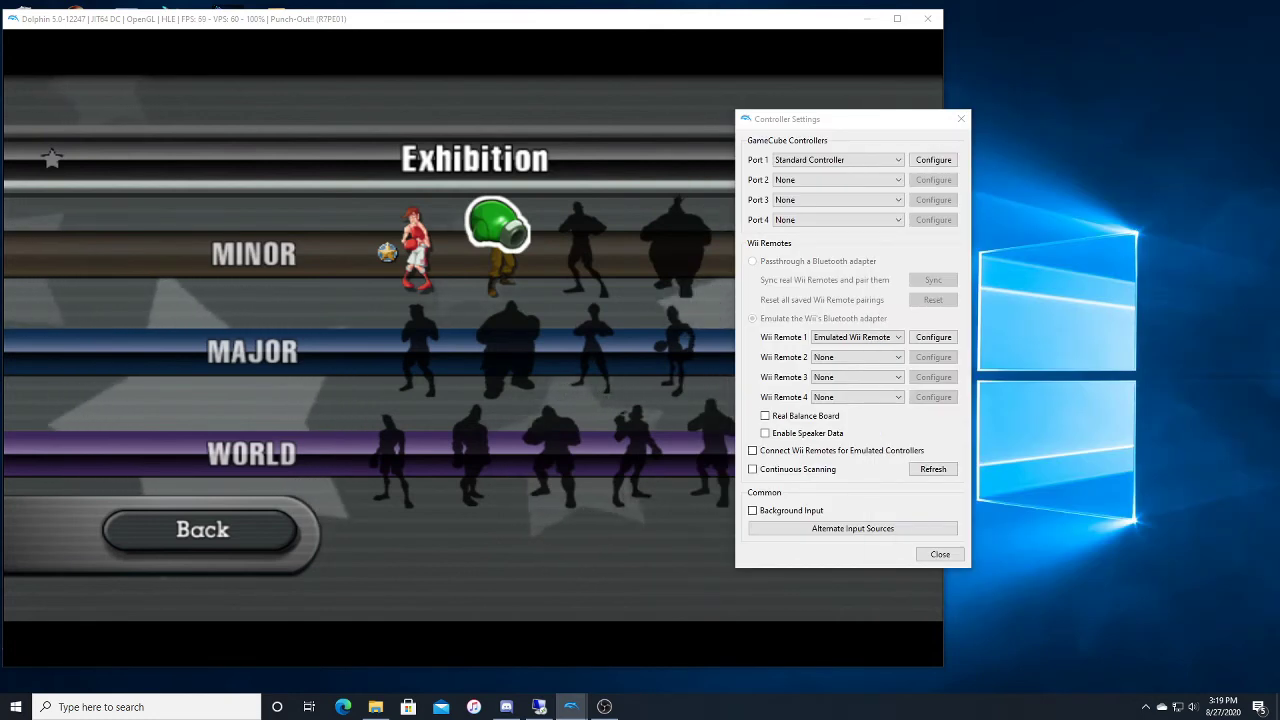
click(850, 119)
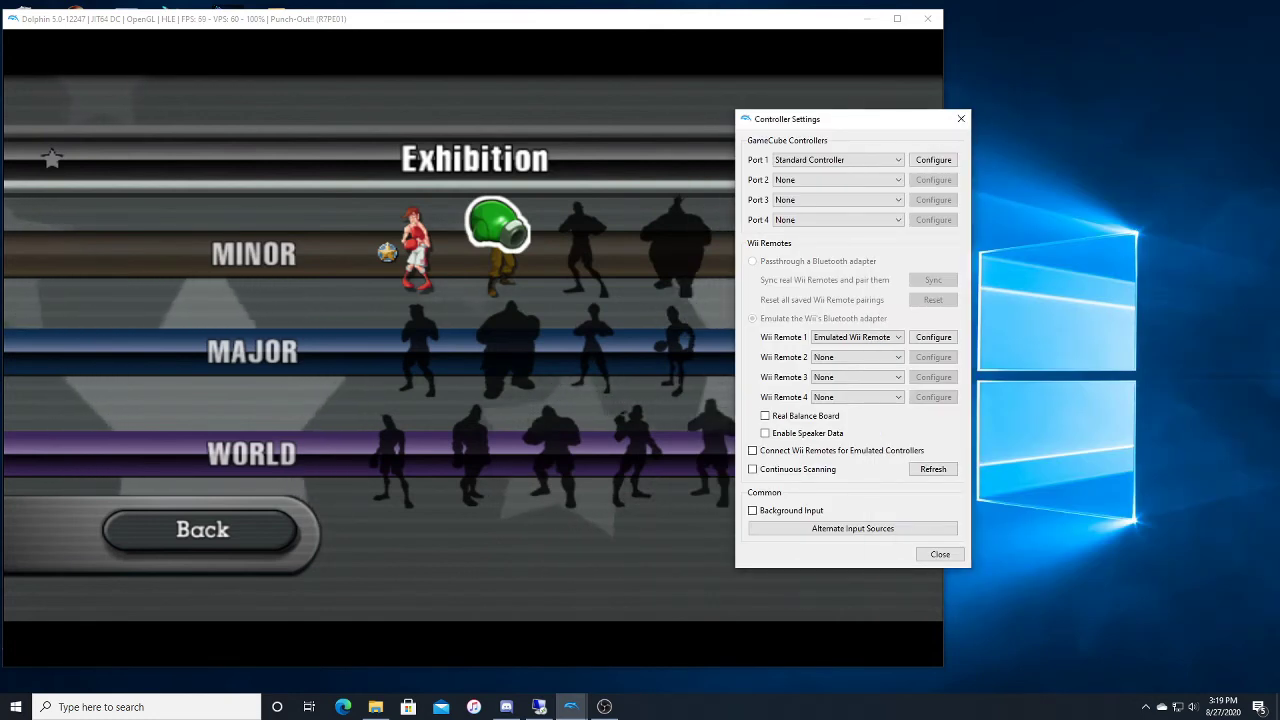
drag(850, 119, 1279, 140)
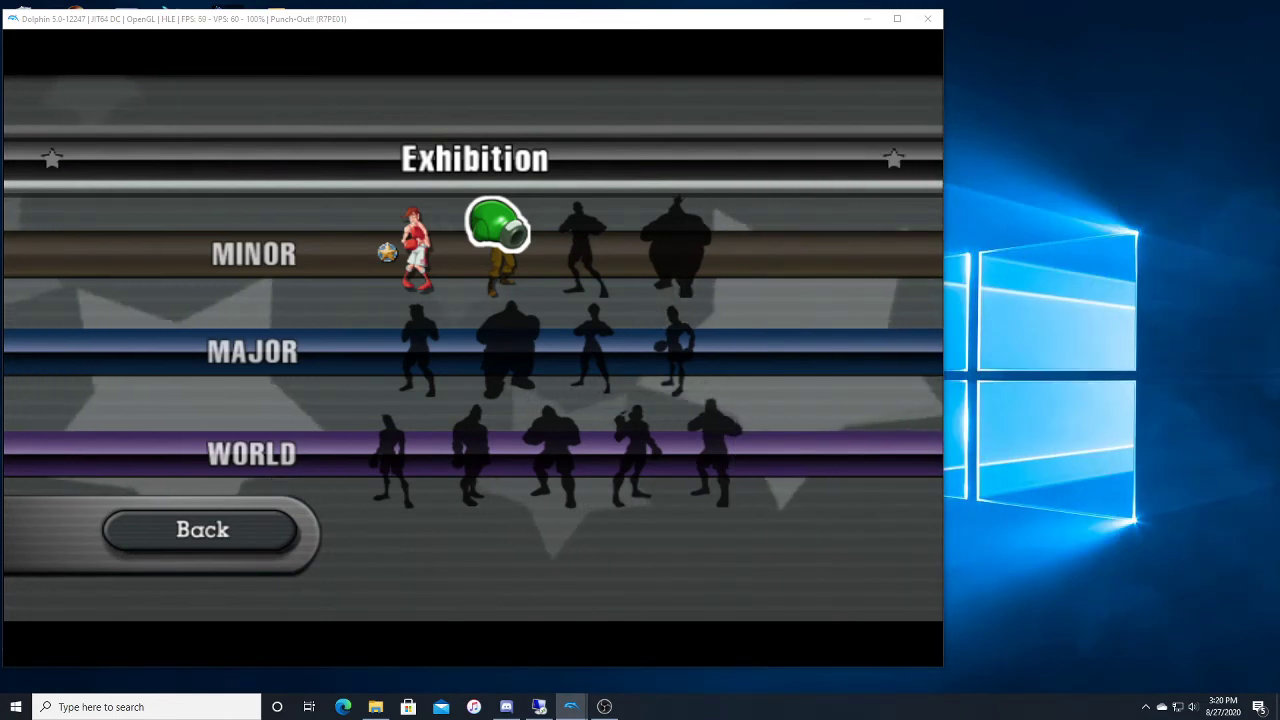
Step: Choose Von Kaiser from the Exhibition's Minor circuit and start a practice bout against him
click(517, 219)
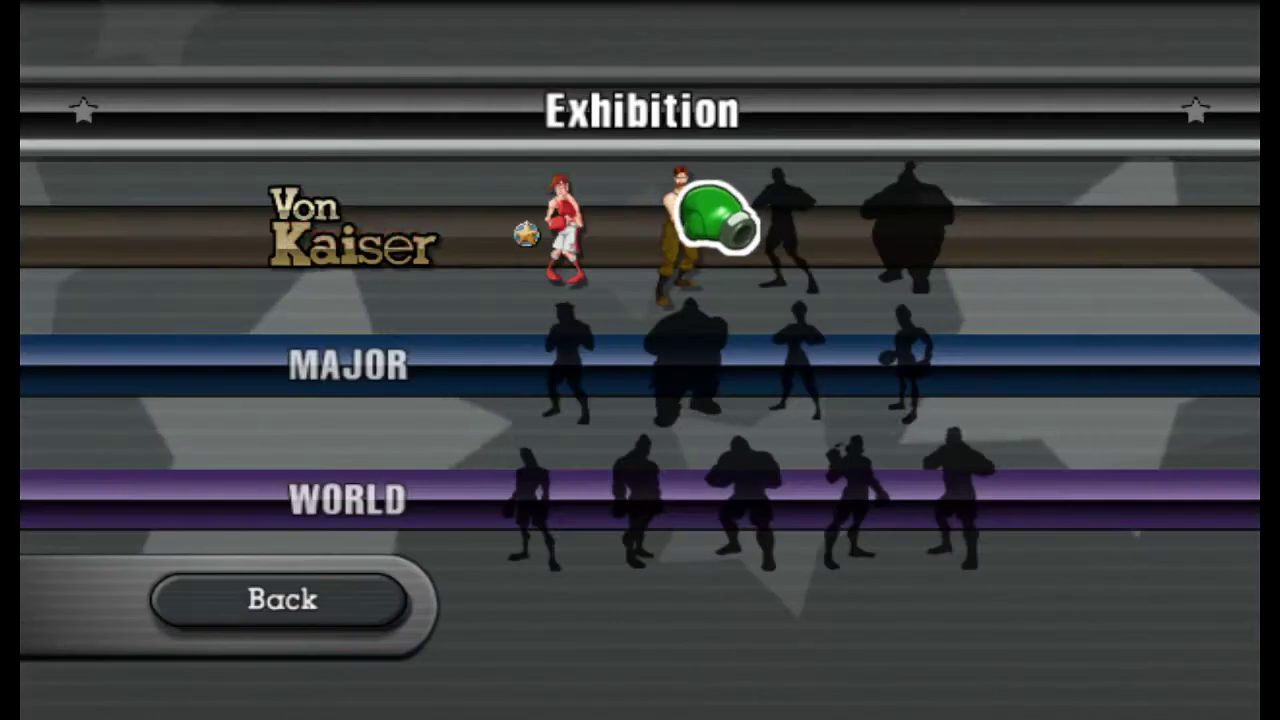
click(694, 226)
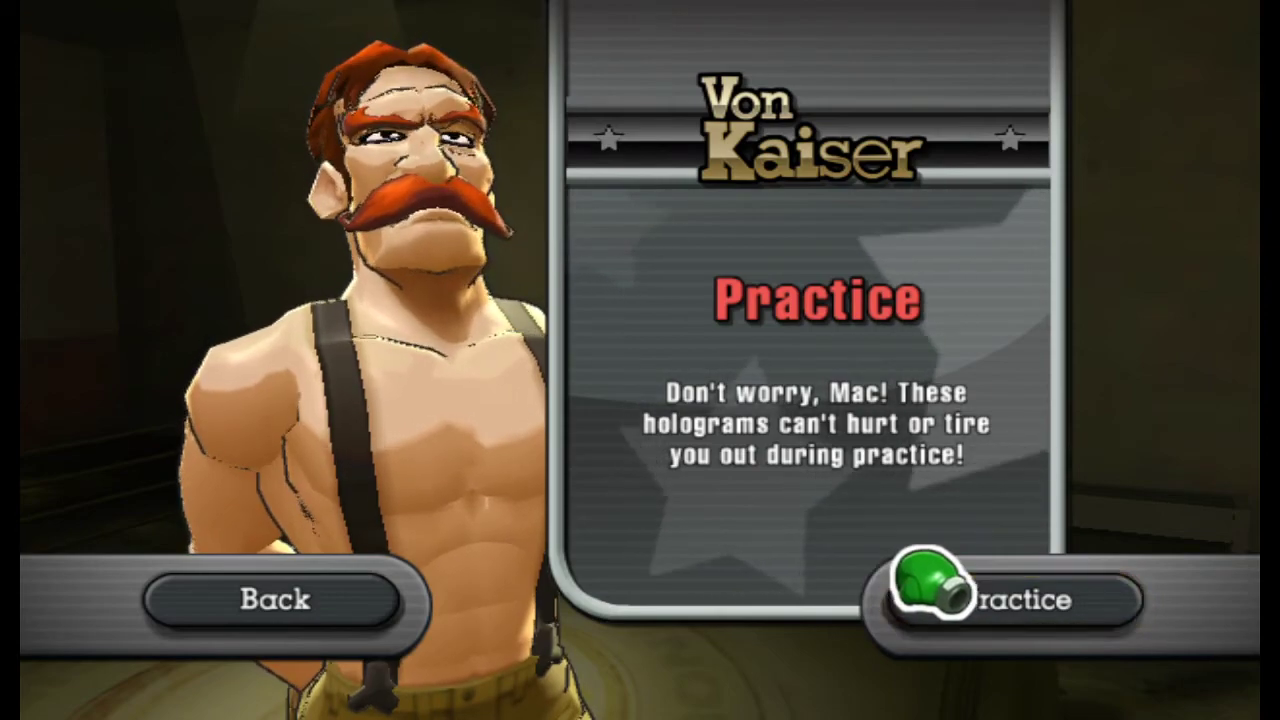
click(928, 588)
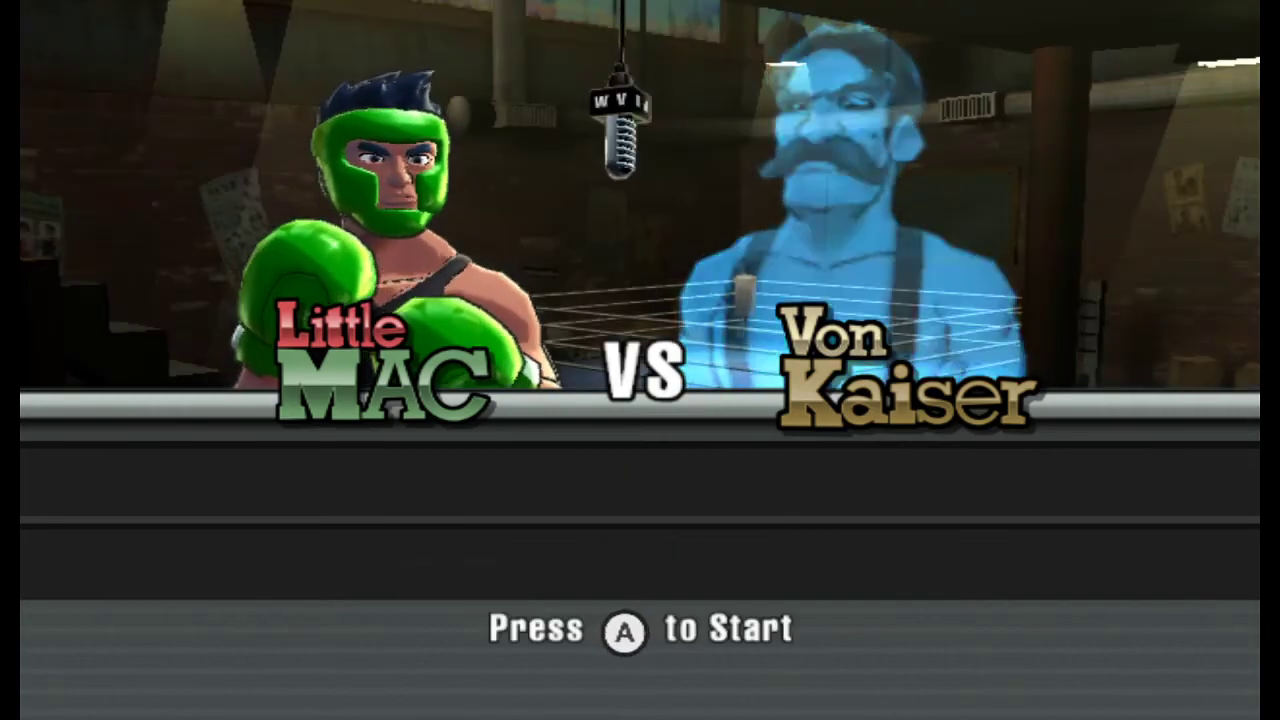
key(a)
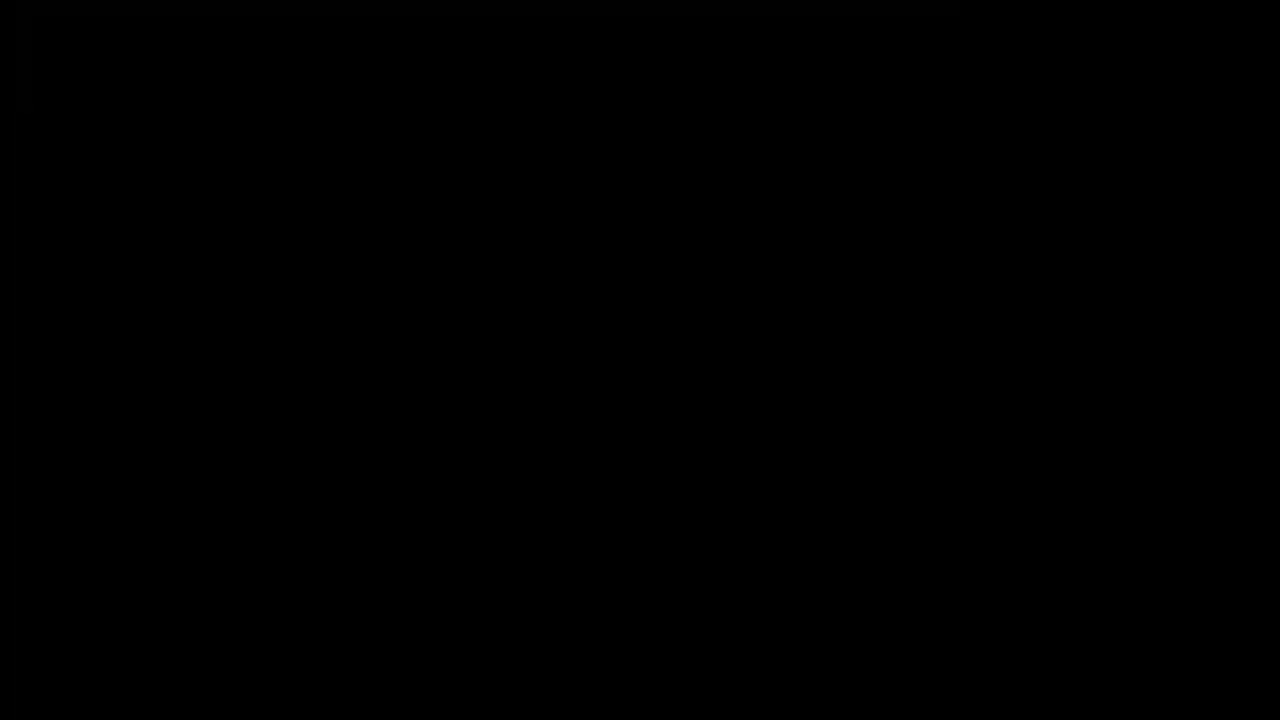